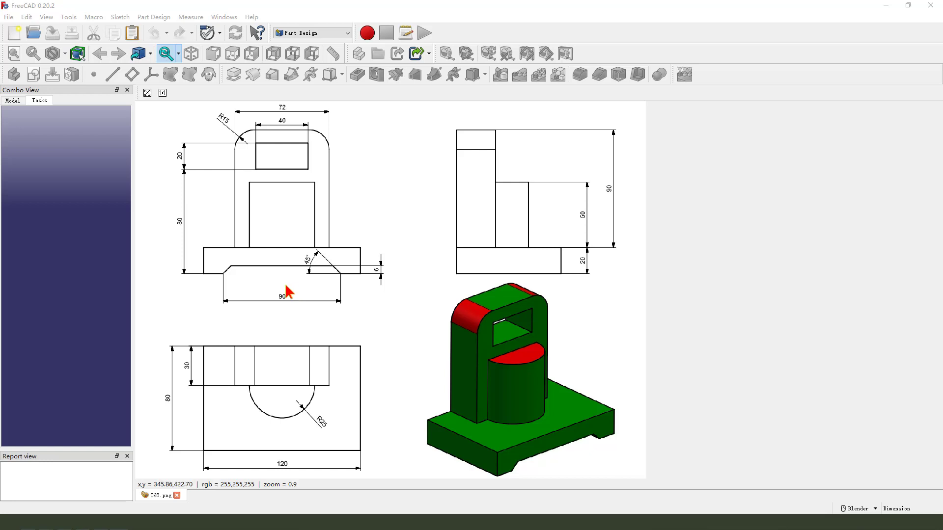
mouse_move(389, 358)
mouse_down()
mouse_move(625, 393)
mouse_move(415, 307)
mouse_up()
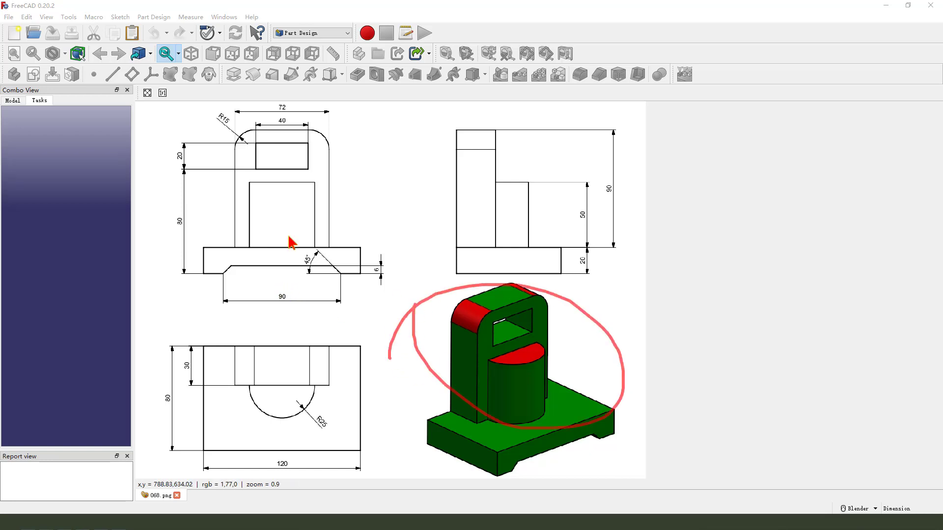
drag(233, 197, 28, 35)
mouse_move(228, 158)
mouse_down()
mouse_move(494, 174)
mouse_move(352, 212)
mouse_up()
key(Escape)
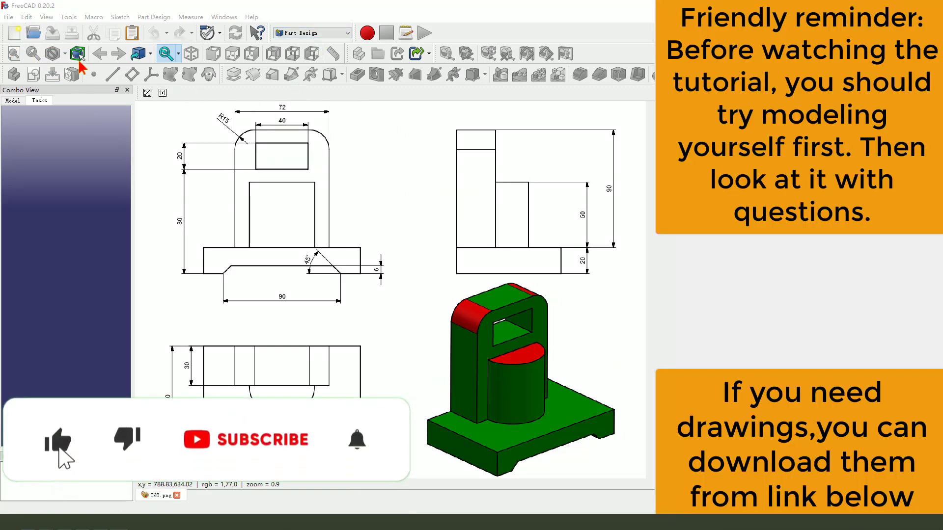
Step: Create a new empty document and tile its window beside the 068.png drawing
click(14, 34)
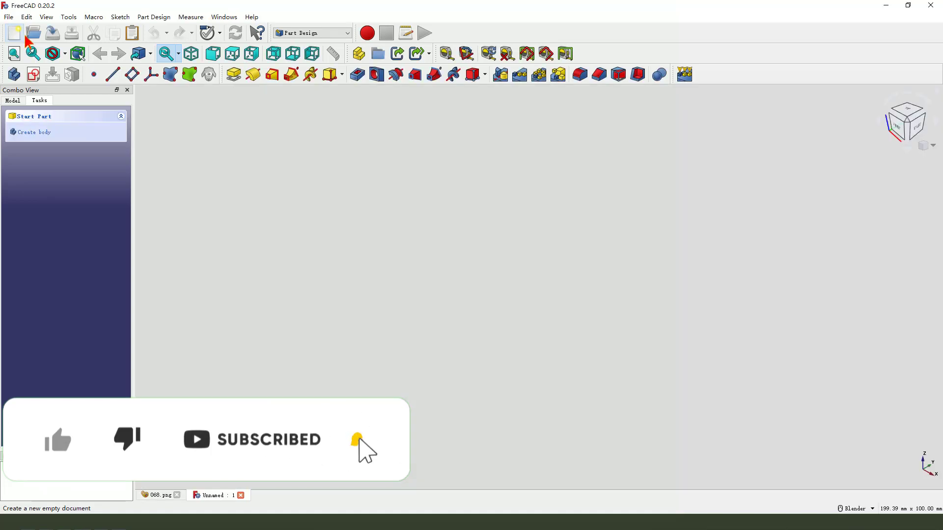
click(224, 17)
click(234, 58)
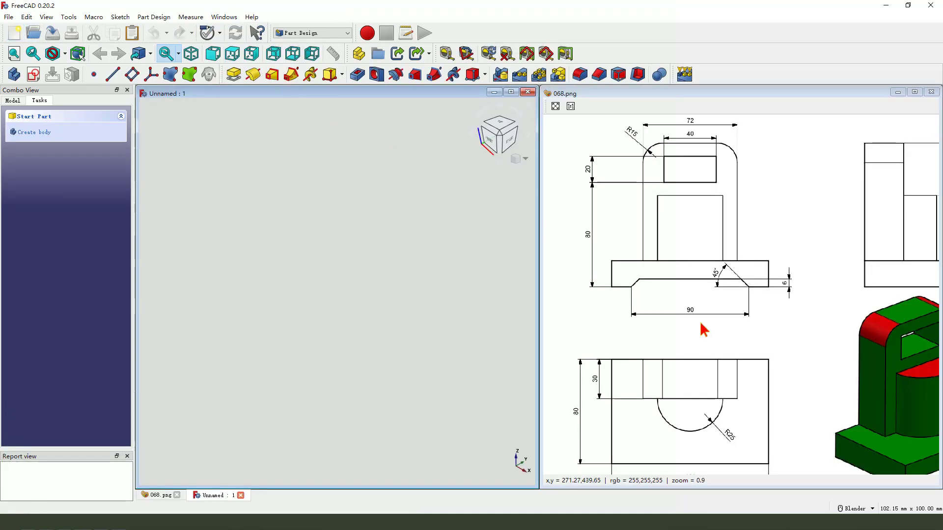
drag(753, 334, 767, 339)
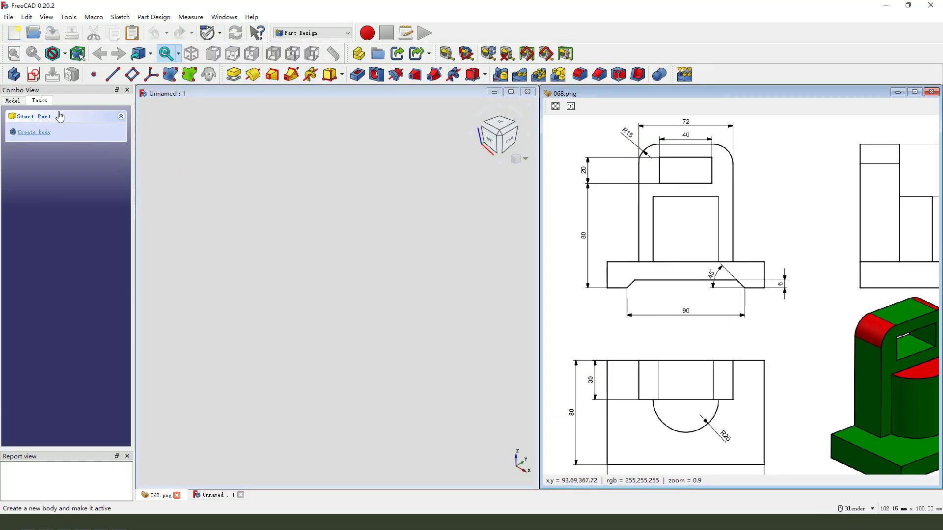
Step: Create a body and start a sketch on the XY plane for the base's plan outline
click(14, 74)
click(34, 74)
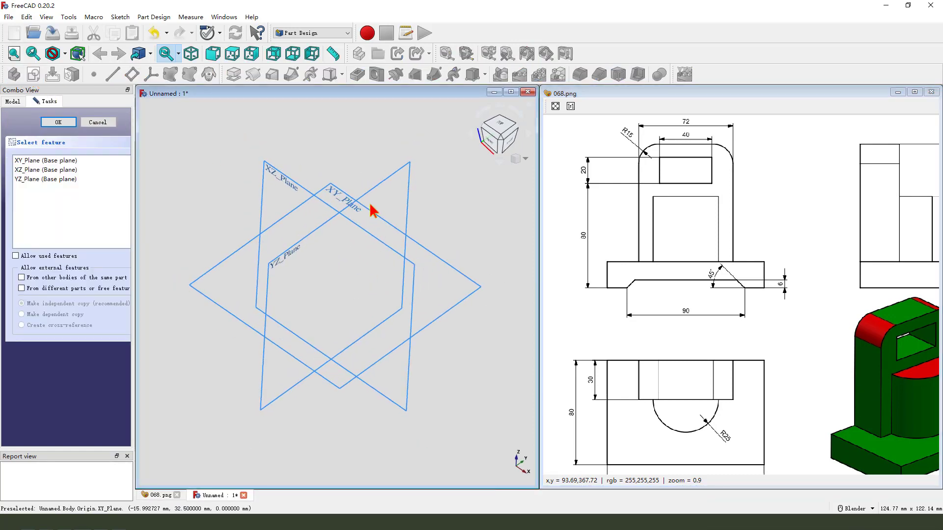
drag(599, 360, 746, 376)
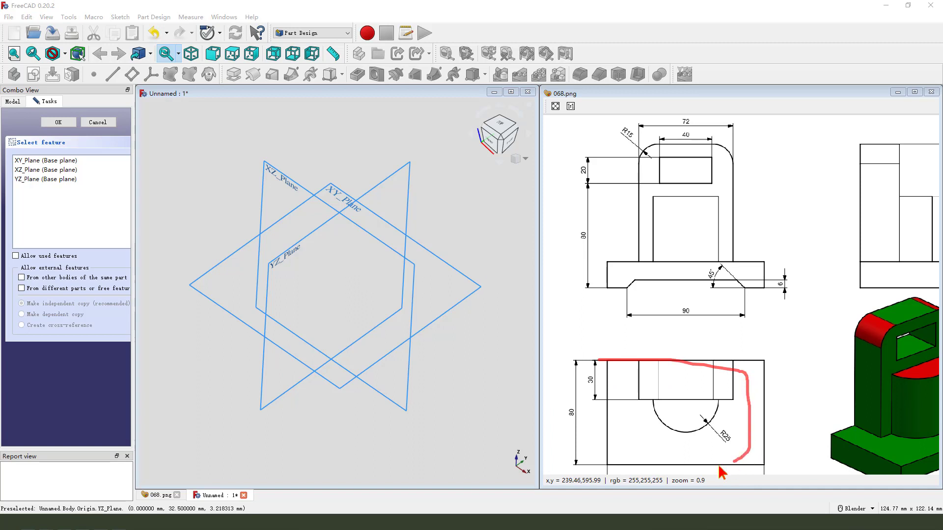
drag(718, 468, 605, 367)
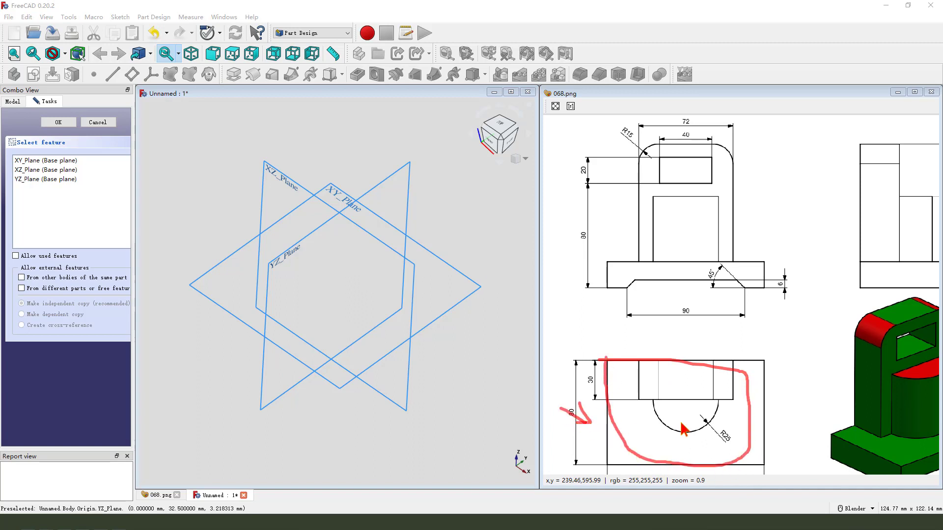
scroll(681, 430, down, 3)
drag(690, 410, 705, 421)
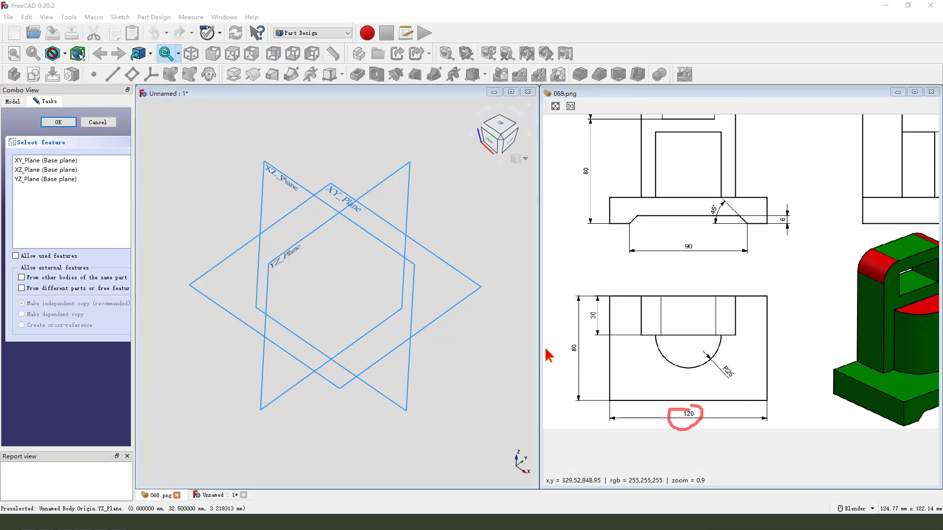
drag(565, 344, 574, 356)
key(Escape)
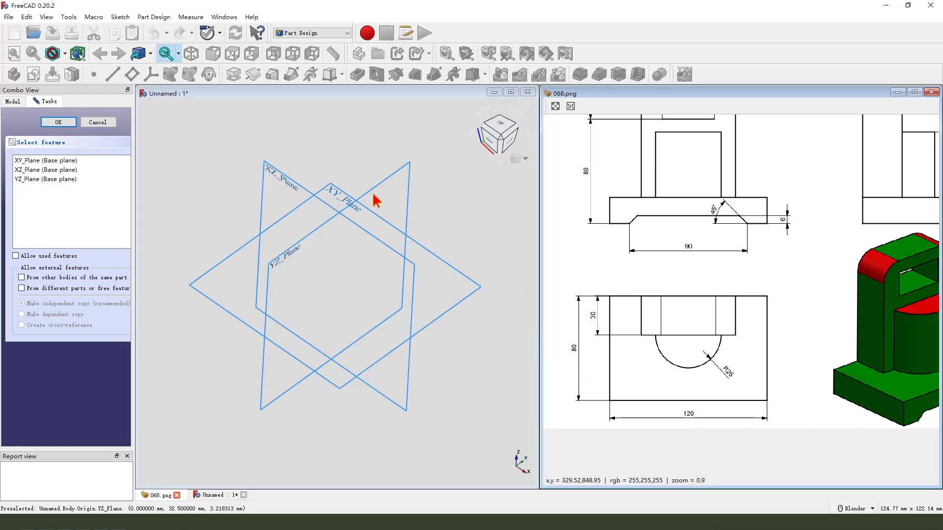
click(340, 198)
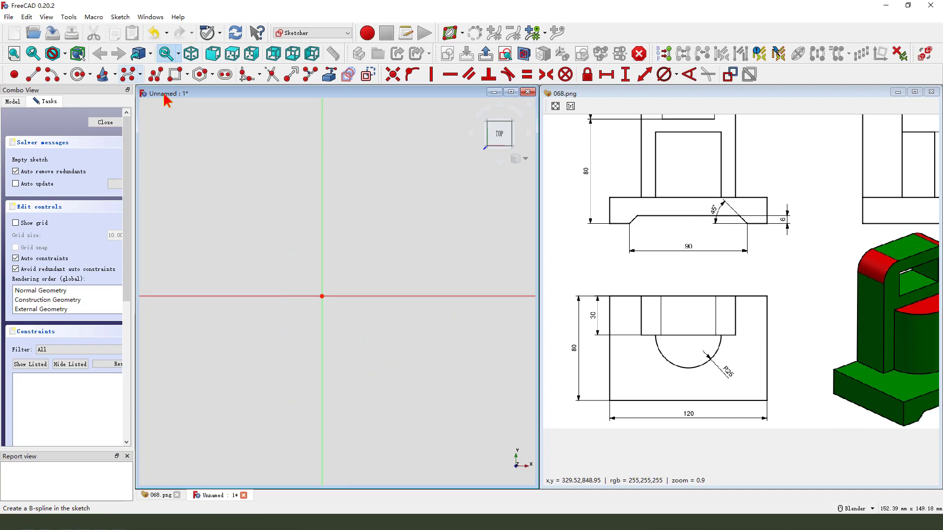
Step: Sketch a rectangle about 59 by 37 mm below the horizontal axis, with its upper corners symmetric about the origin
click(175, 76)
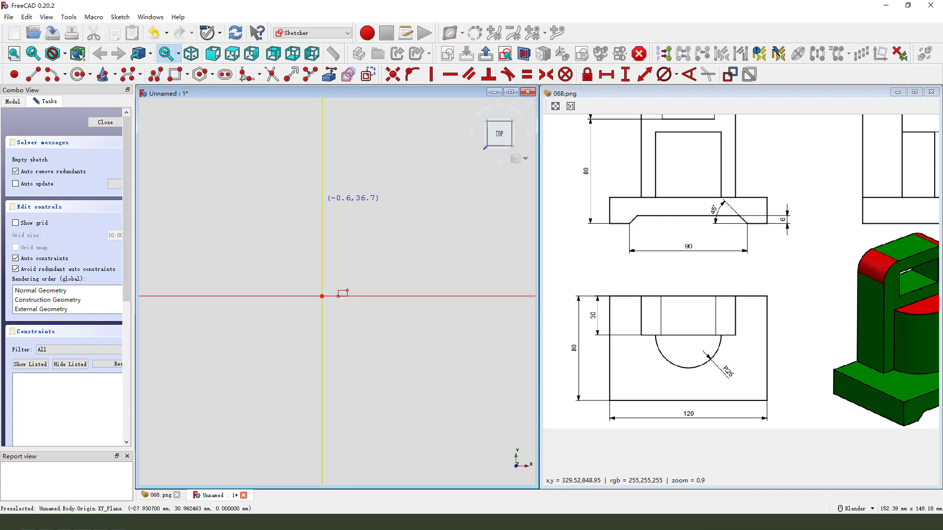
click(254, 298)
click(420, 391)
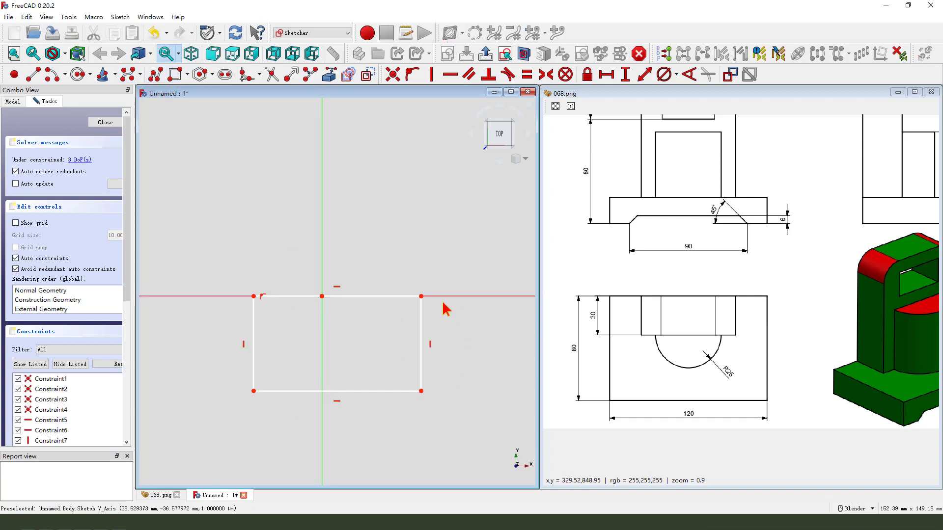
click(421, 297)
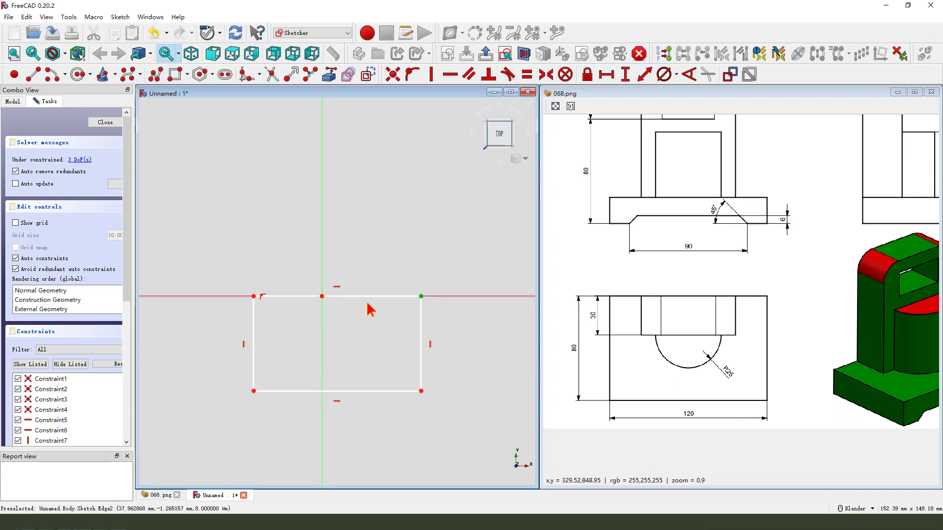
click(254, 297)
click(322, 296)
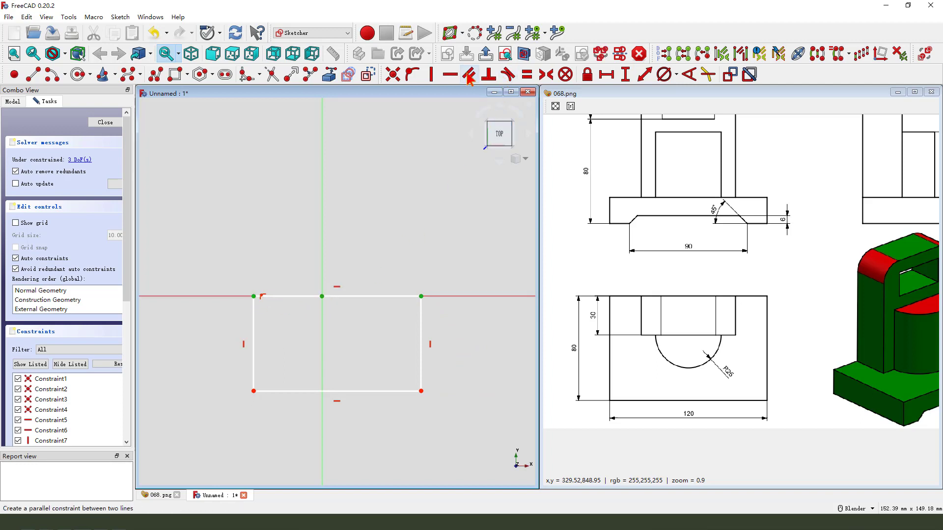
click(546, 74)
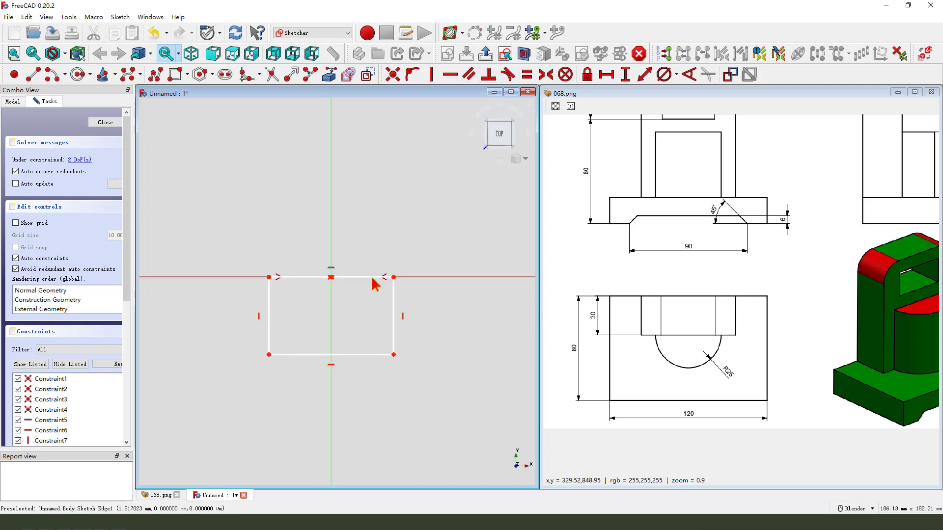
Step: Constrain the base rectangle to 120 mm wide and 80 mm high, move the height dimension outside the outline, and leave the sketch
click(361, 278)
click(606, 75)
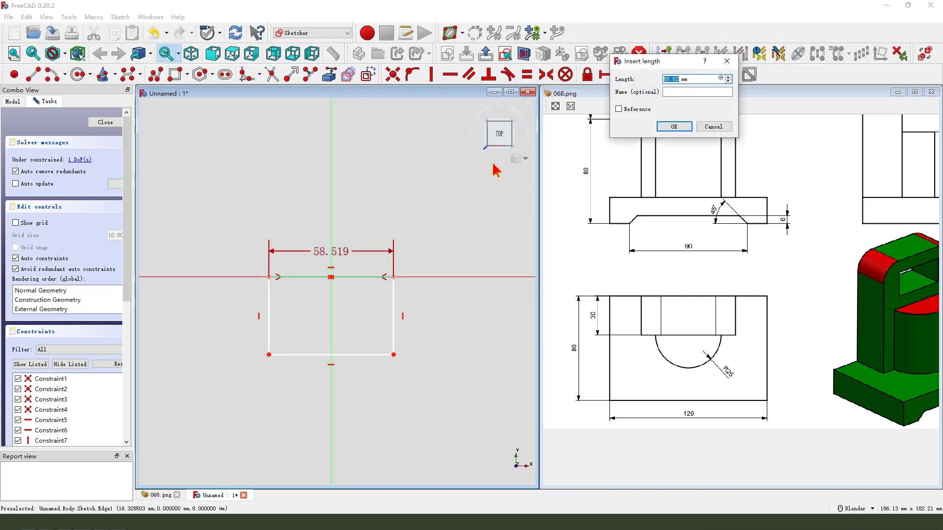
text(120)
key(Return)
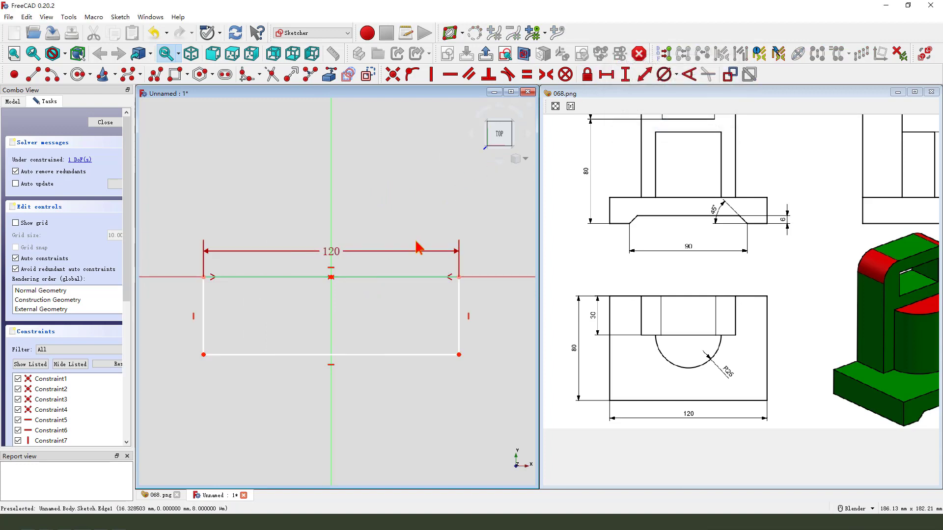
click(625, 75)
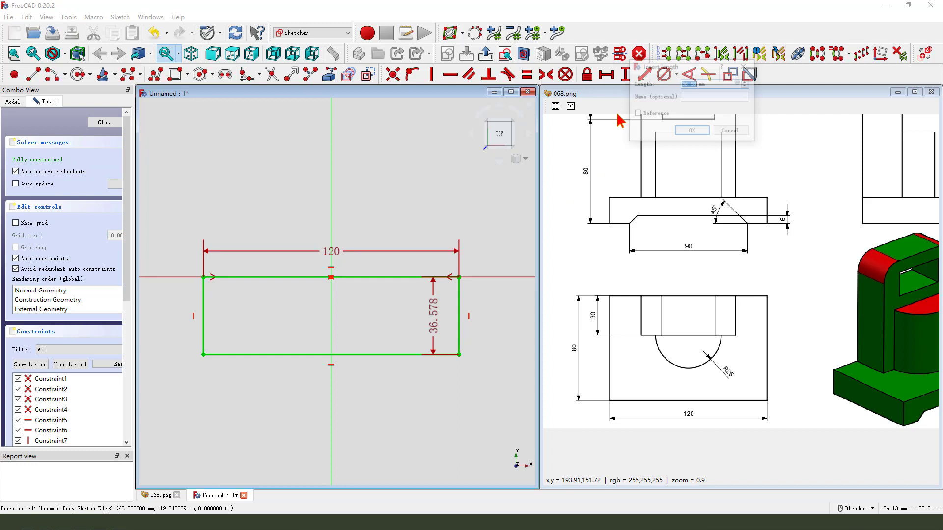
text(80)
key(Return)
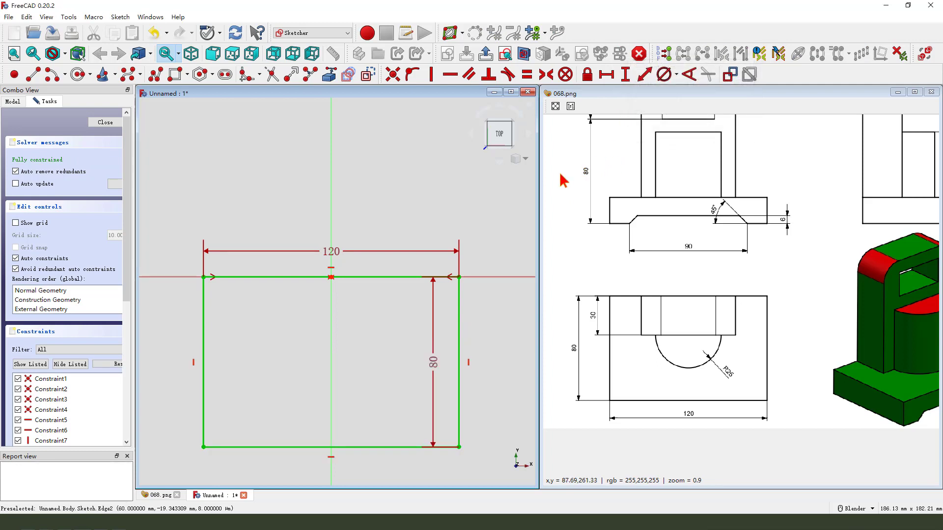
drag(429, 328, 464, 326)
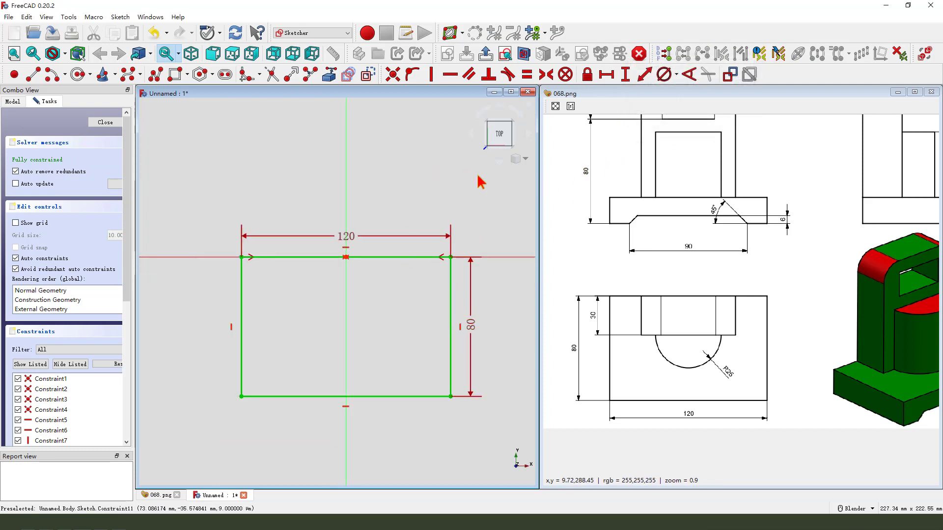
click(485, 55)
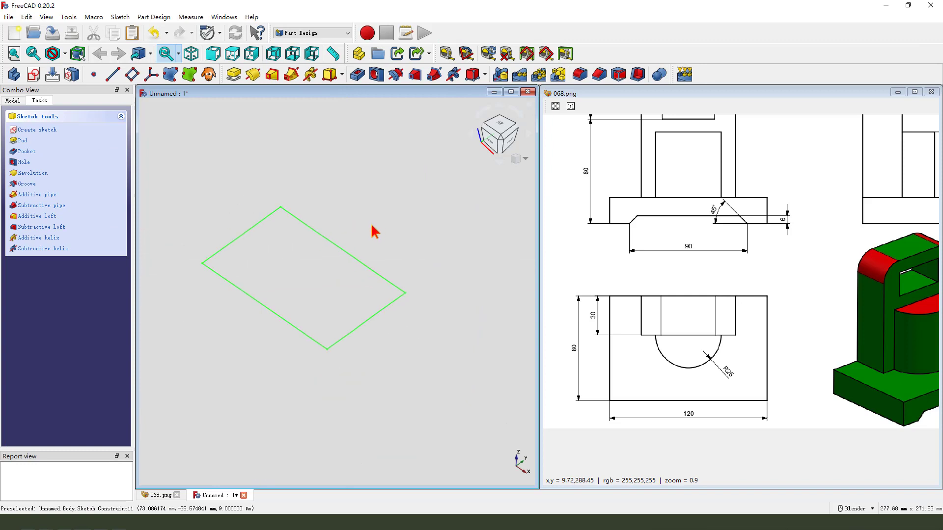
Step: Pad the base sketch to a length of 20 mm
click(234, 76)
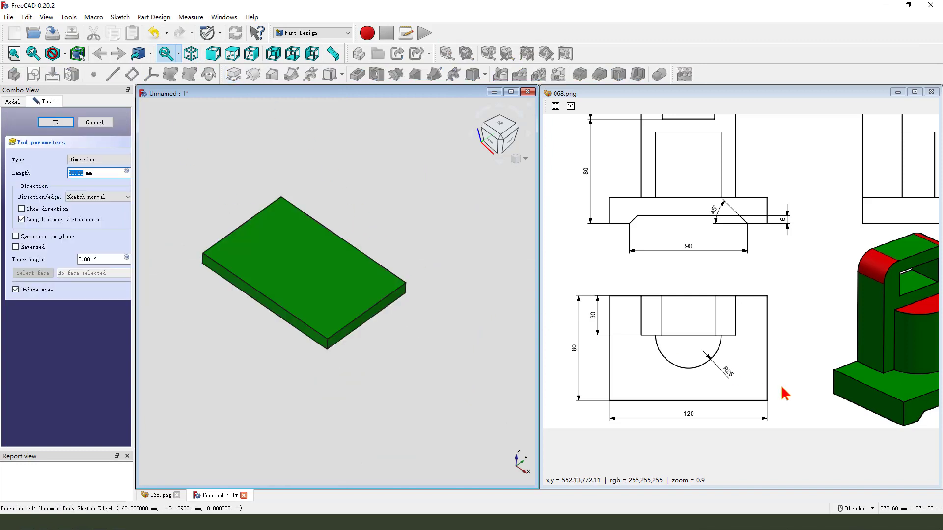
middle_drag(834, 278, 725, 300)
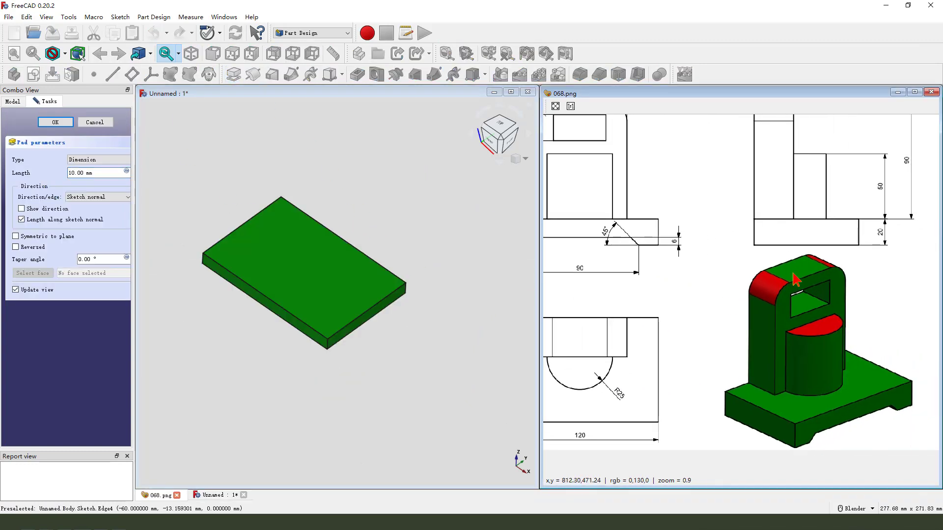
drag(880, 244, 902, 246)
key(Escape)
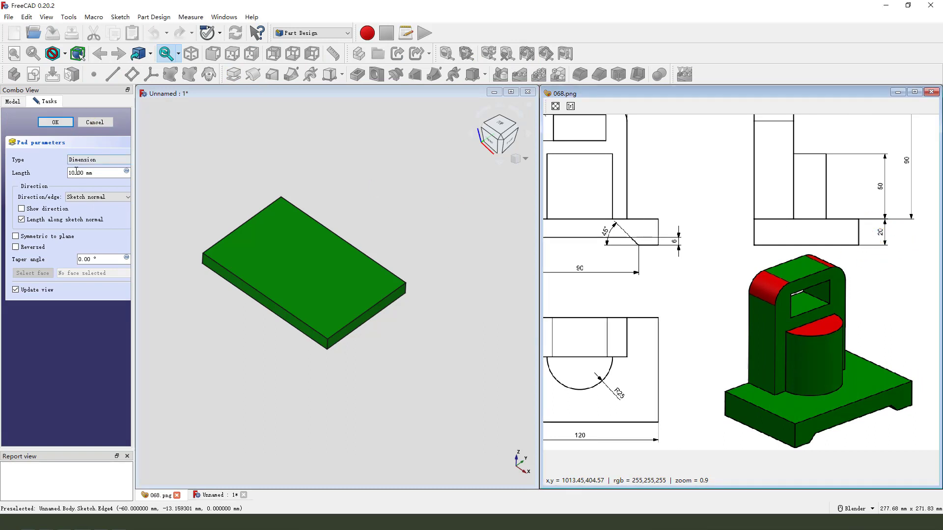
click(82, 172)
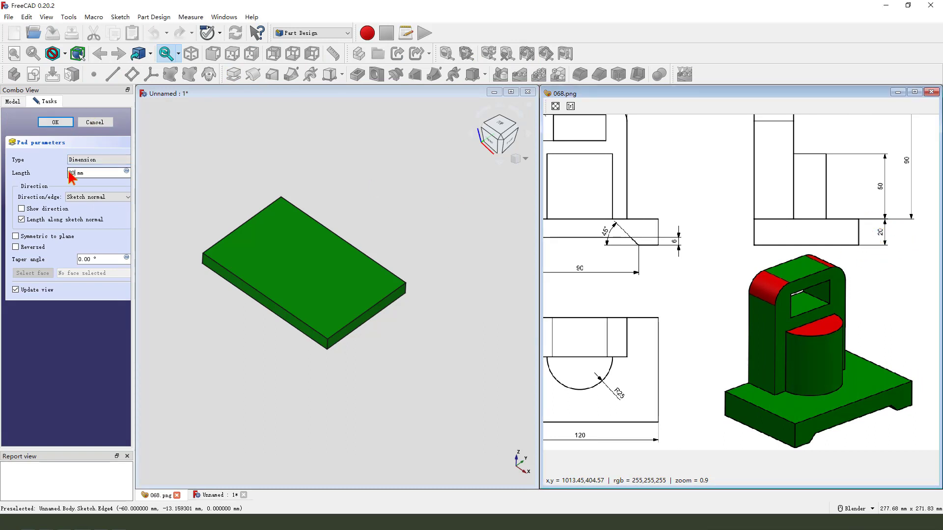
click(55, 122)
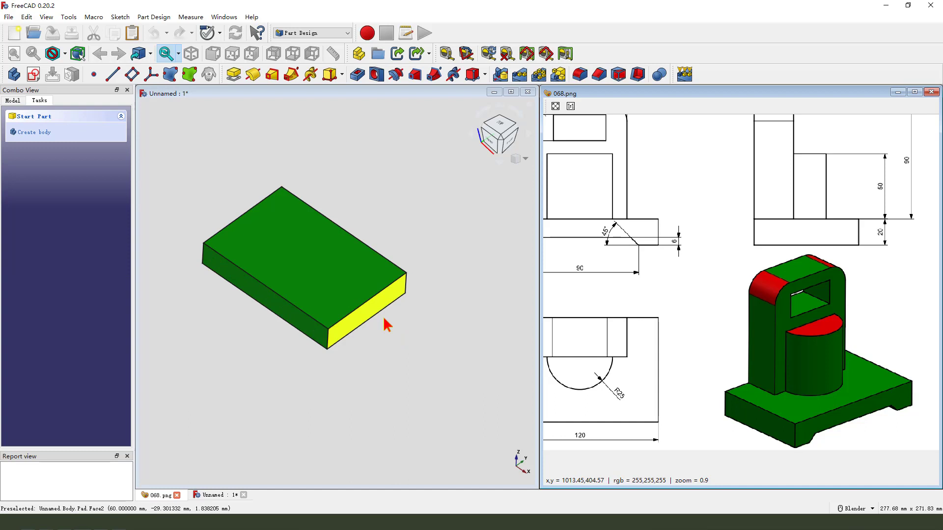
Step: Examine the drawing's front and side views for the upright plate's width, its height and the base thickness
mouse_move(385, 319)
middle_down()
mouse_move(389, 291)
mouse_move(382, 316)
middle_up()
mouse_move(650, 301)
middle_down()
mouse_move(751, 320)
mouse_move(749, 351)
middle_up()
mouse_move(669, 151)
mouse_down()
mouse_move(735, 159)
mouse_move(735, 301)
mouse_move(628, 261)
mouse_move(639, 157)
mouse_up()
drag(760, 187, 698, 214)
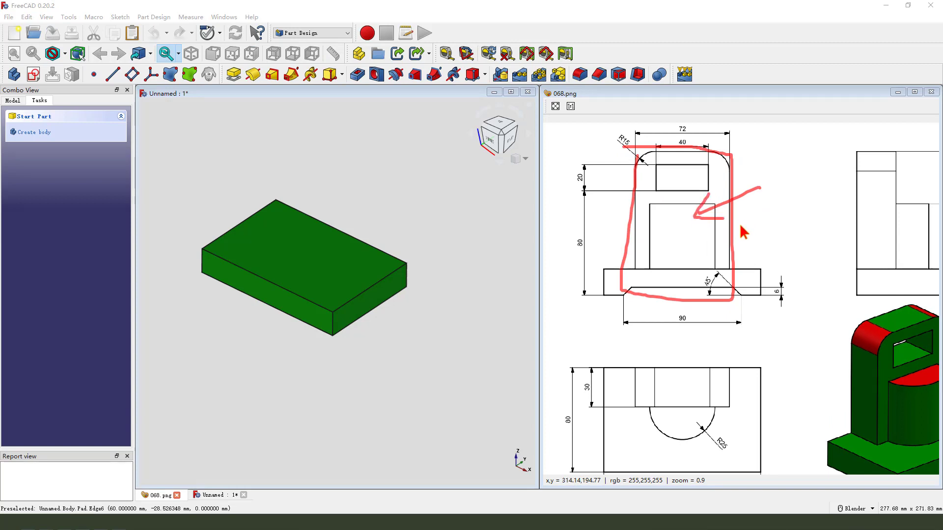
key(Escape)
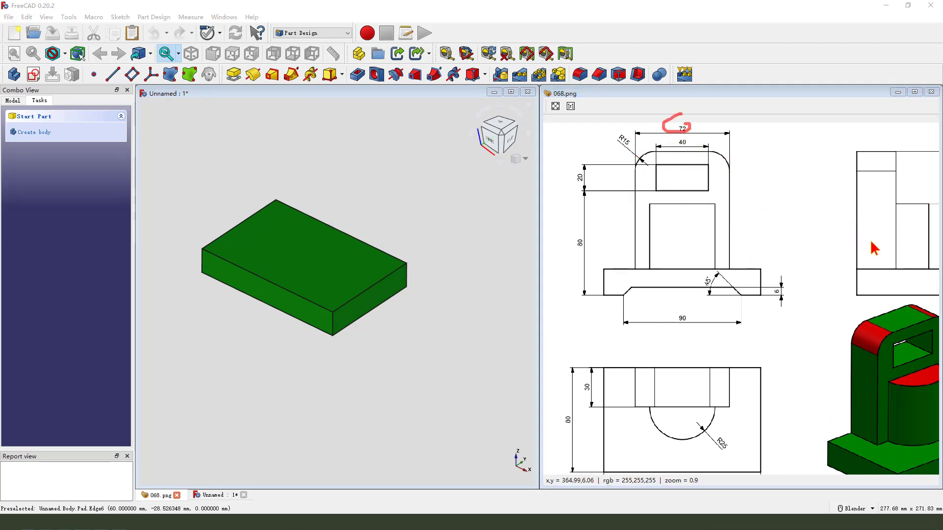
key(Escape)
middle_drag(846, 247, 723, 244)
drag(886, 195, 882, 224)
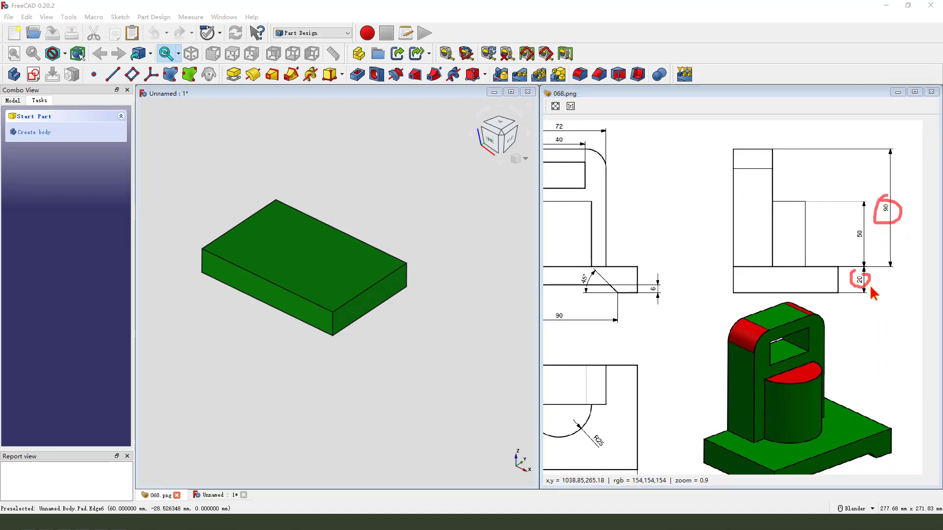
key(e)
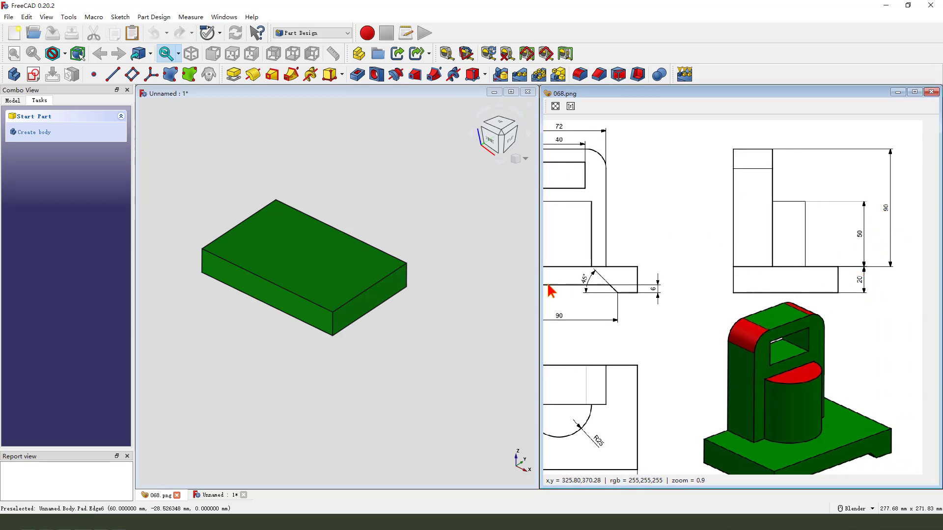
Step: Start a sketch on the XZ plane and draw a rectangle about 112 mm high rising from the horizontal axis, spanning the vertical axis
click(34, 75)
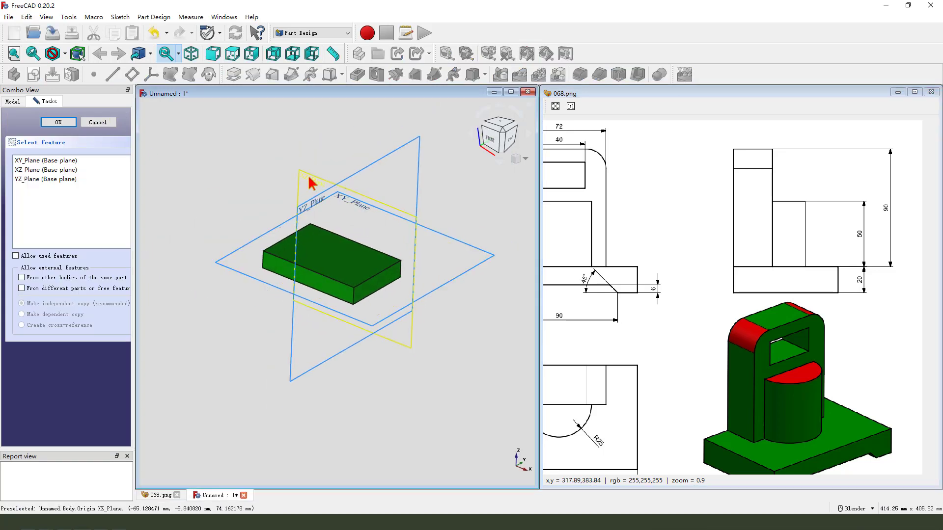
click(309, 180)
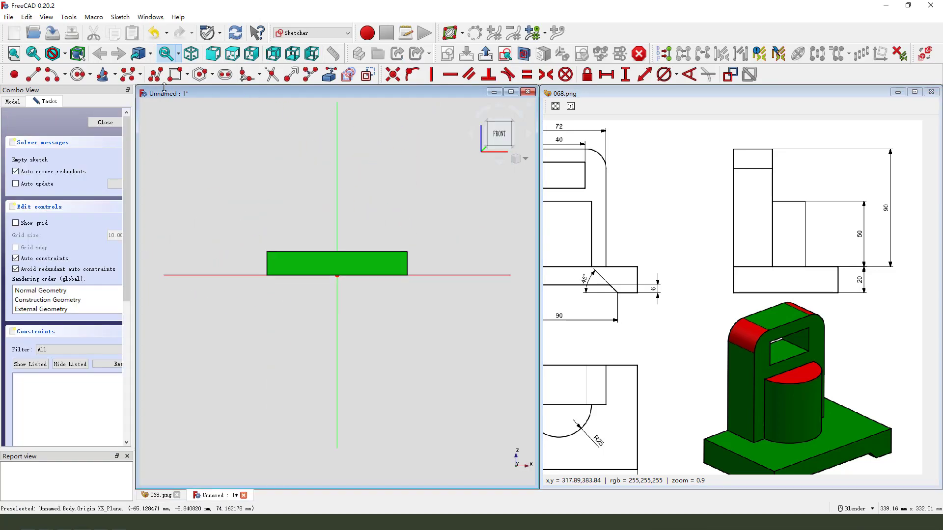
click(175, 74)
click(251, 276)
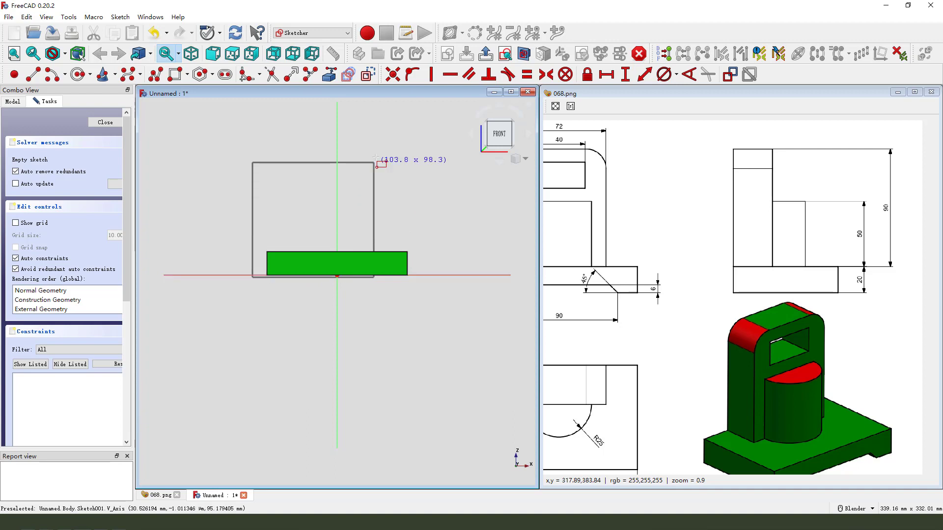
click(390, 144)
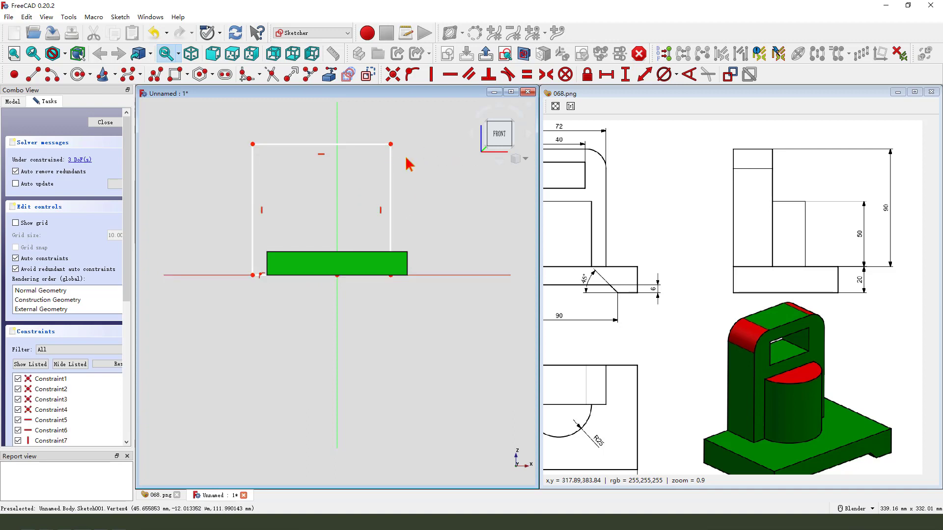
Step: Make the upright rectangle's upper corners symmetric about the vertical axis and constrain its width to 72 mm
click(391, 144)
click(253, 144)
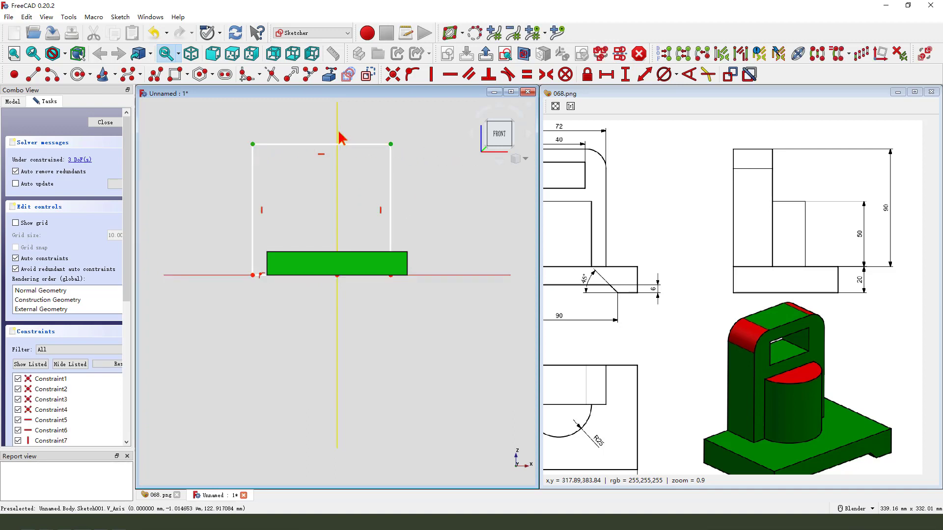
click(336, 131)
click(546, 74)
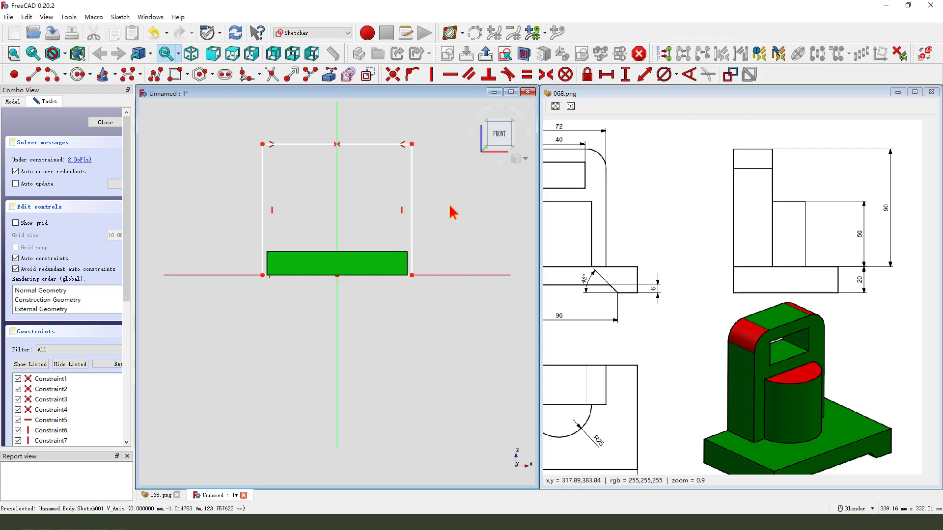
click(379, 145)
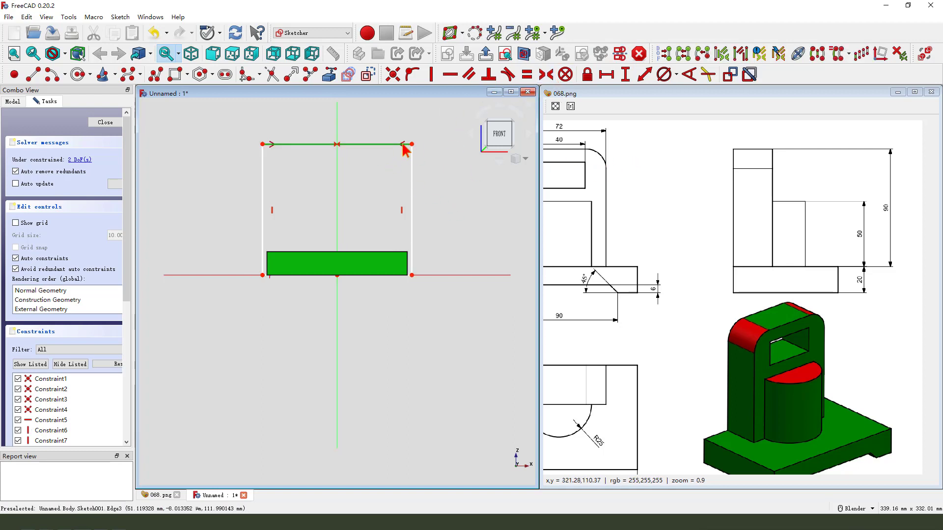
click(606, 75)
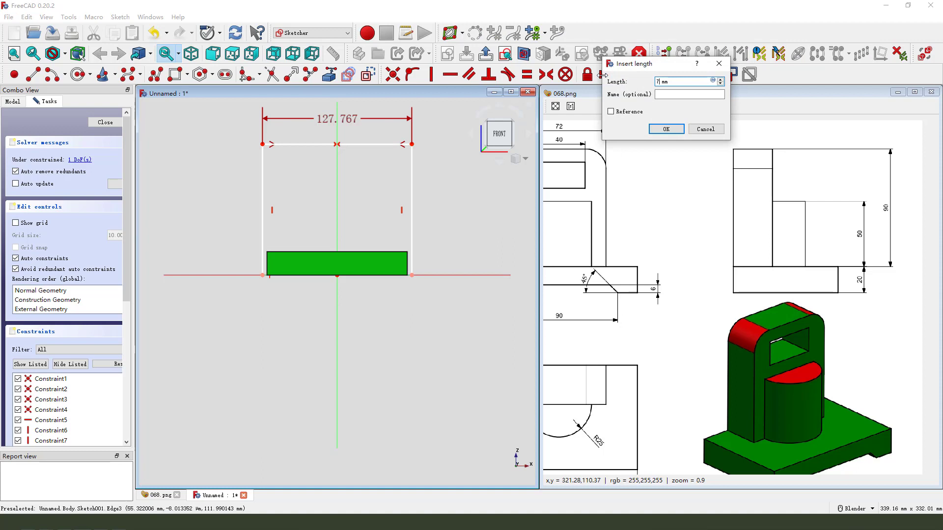
key(Return)
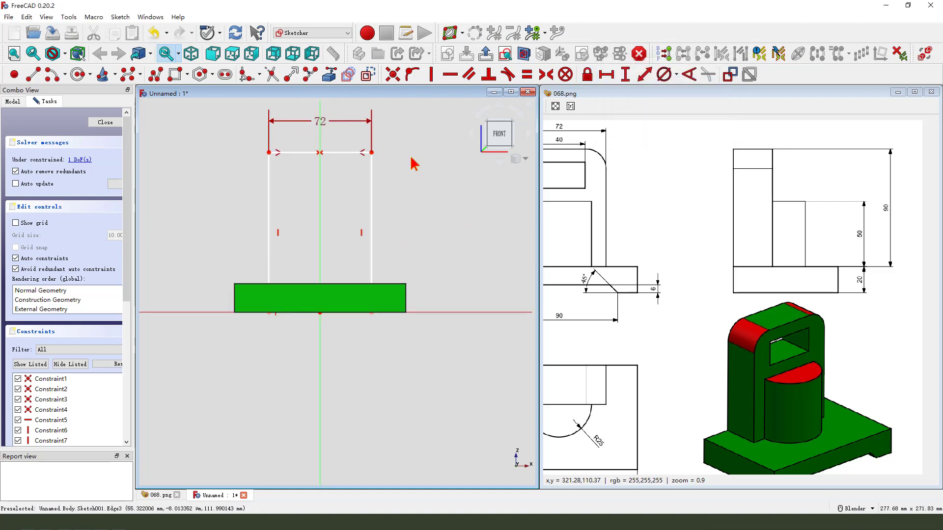
Step: Constrain the upright rectangle's height to 110 mm (90+20) from the origin and move the dimension outside the outline
click(372, 153)
click(321, 313)
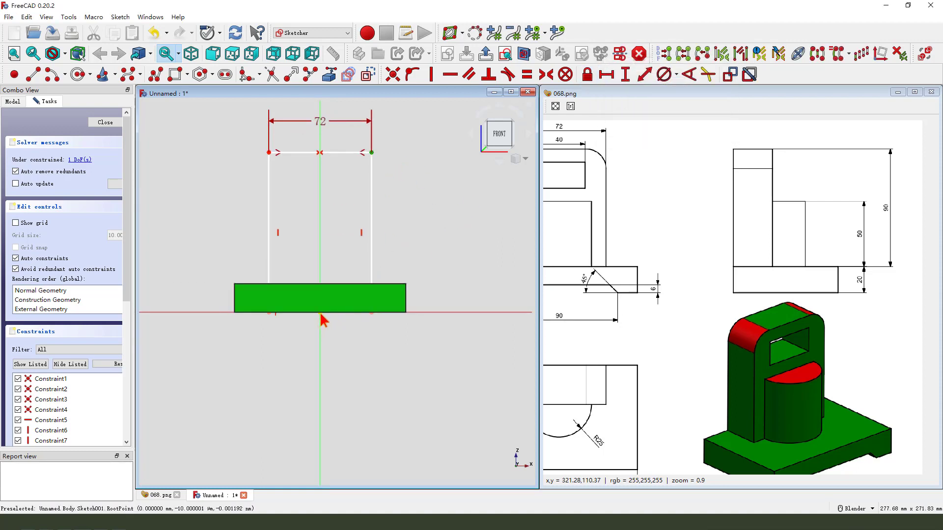
click(625, 74)
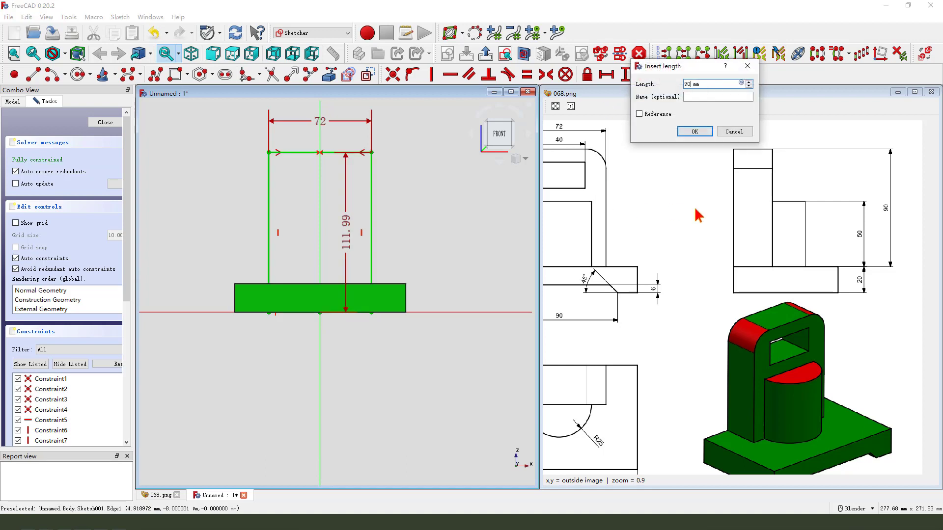
text(90+2)
key(Return)
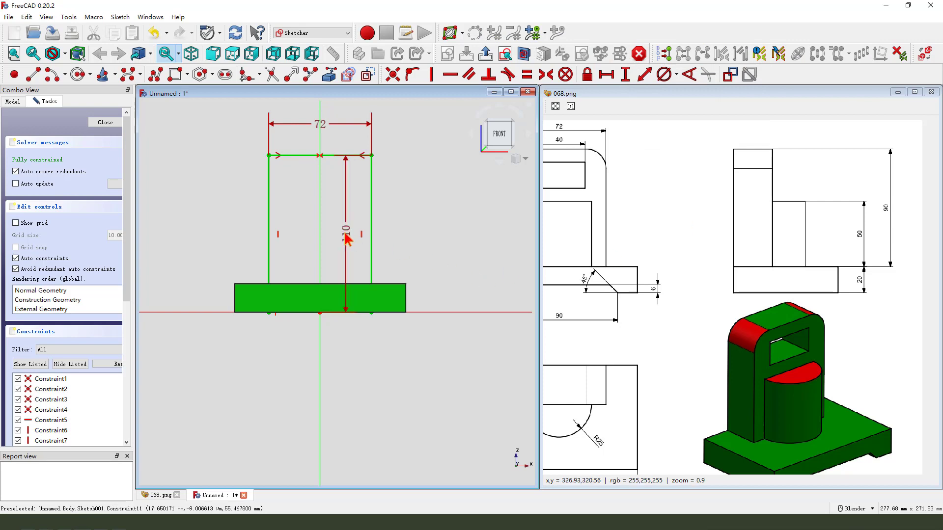
drag(352, 244, 455, 235)
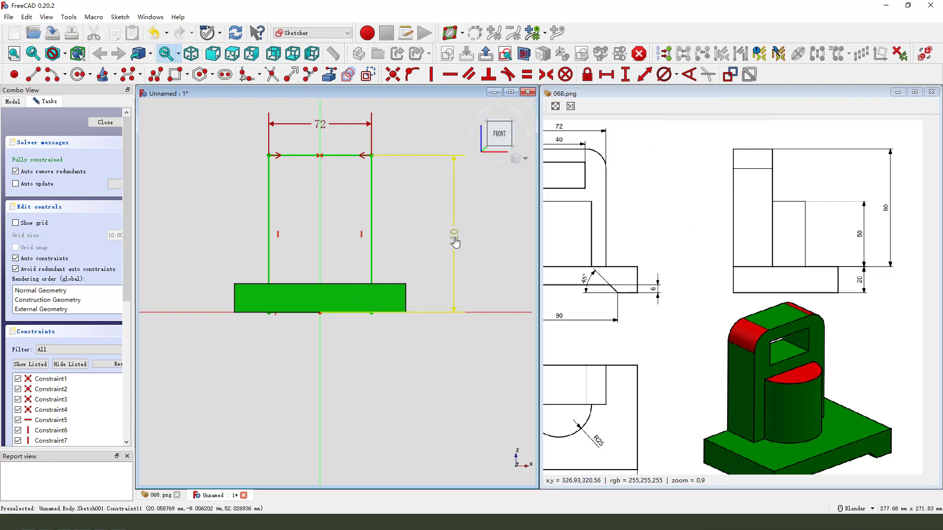
Step: Draw a window rectangle about 44 mm wide and 25 mm high inside the upper part of the upright outline, spanning the vertical axis
scroll(409, 259, down, 1)
middle_drag(612, 237, 708, 244)
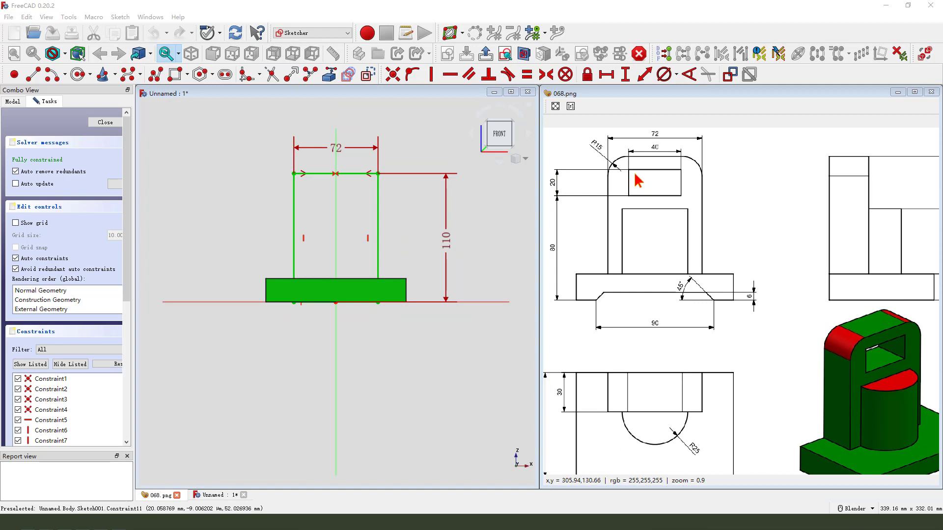
drag(686, 180, 618, 183)
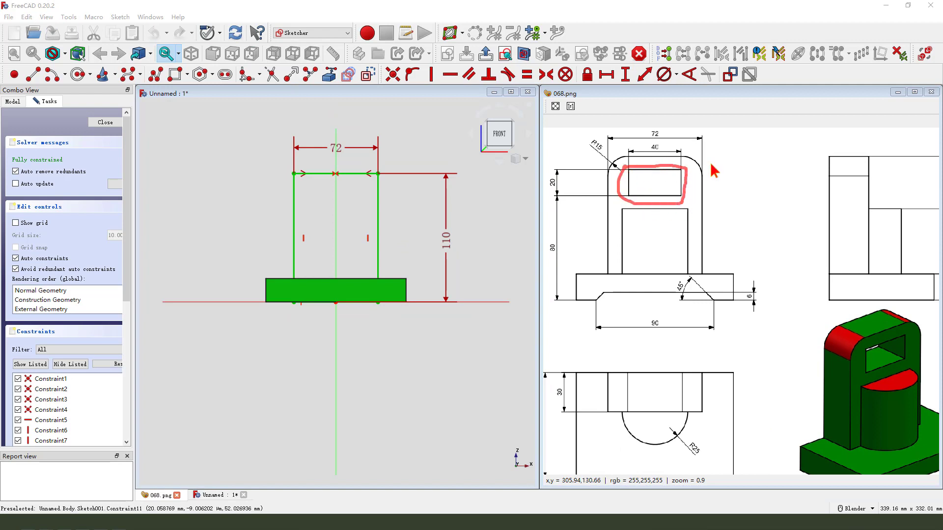
click(176, 75)
click(312, 187)
click(363, 215)
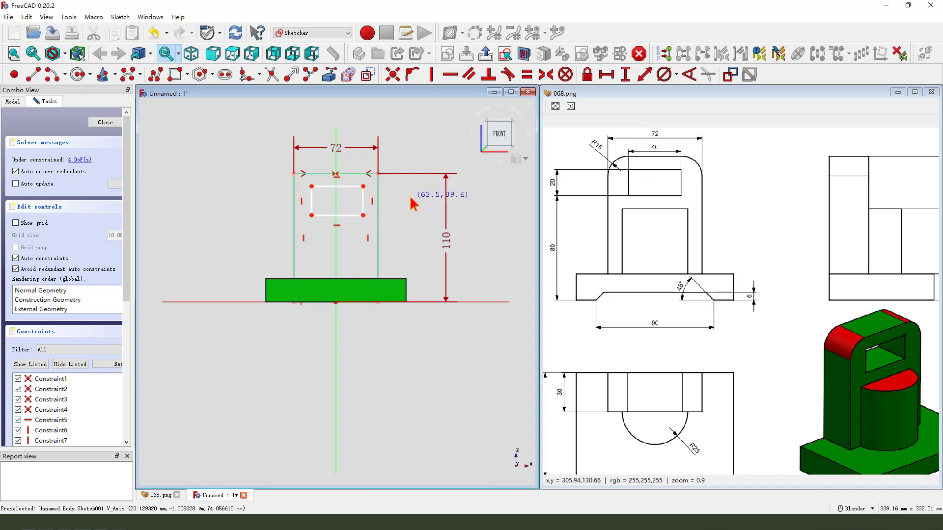
scroll(369, 198, up, 1)
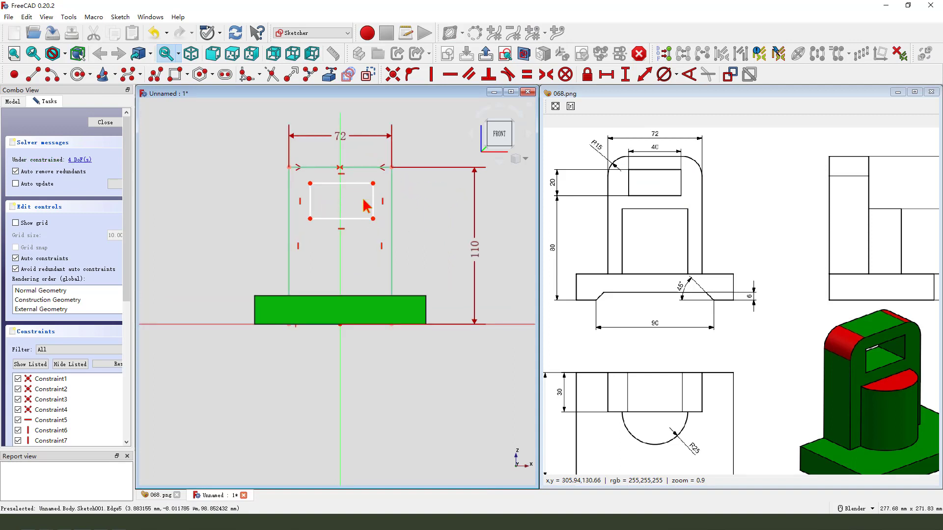
Step: Make the window rectangle symmetric about the vertical axis, constrain its width to 40 mm, and place that dimension below the window
click(373, 184)
click(311, 184)
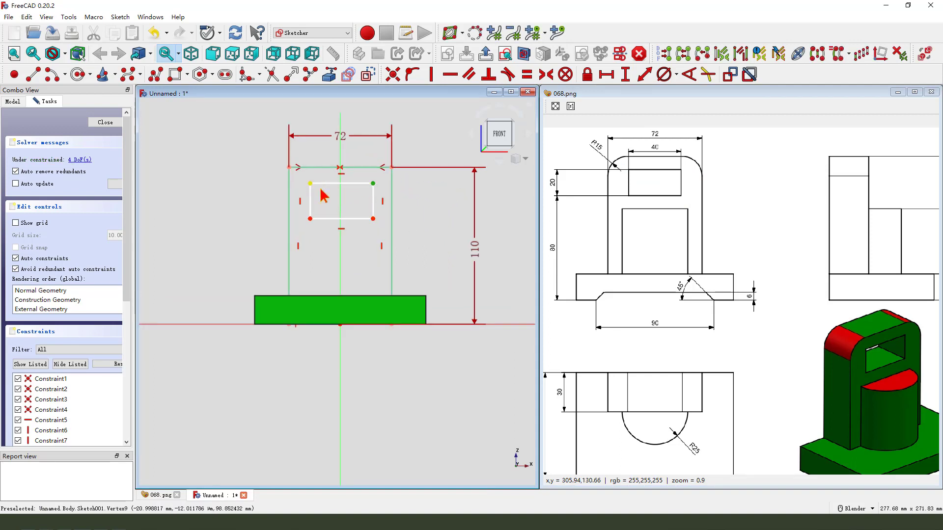
click(340, 331)
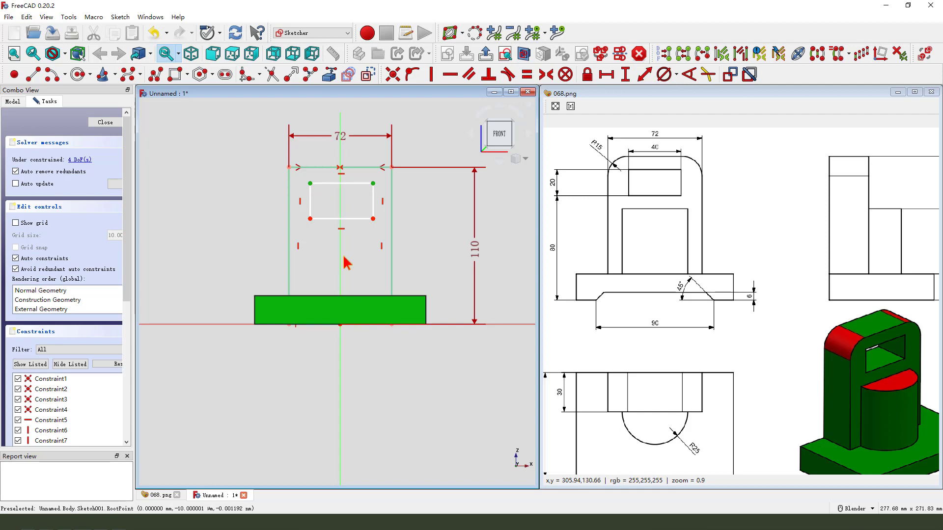
click(546, 75)
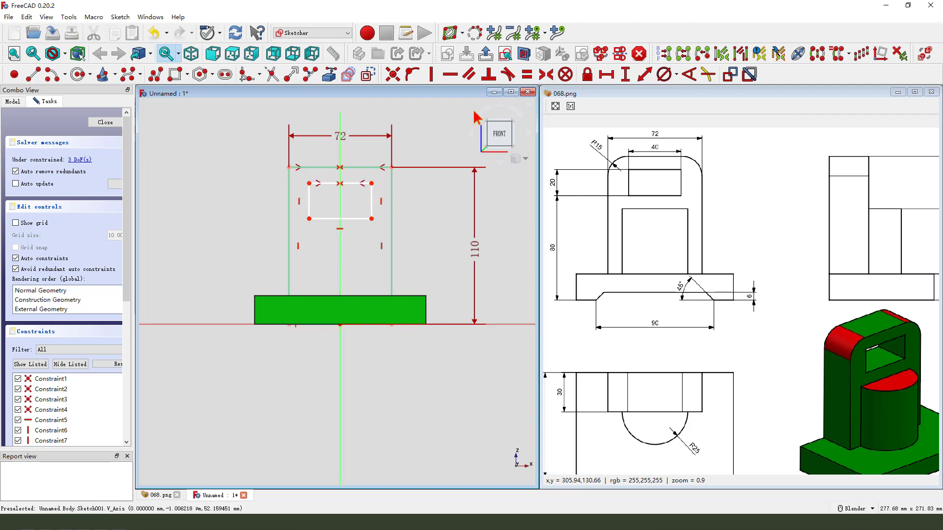
click(353, 224)
click(606, 75)
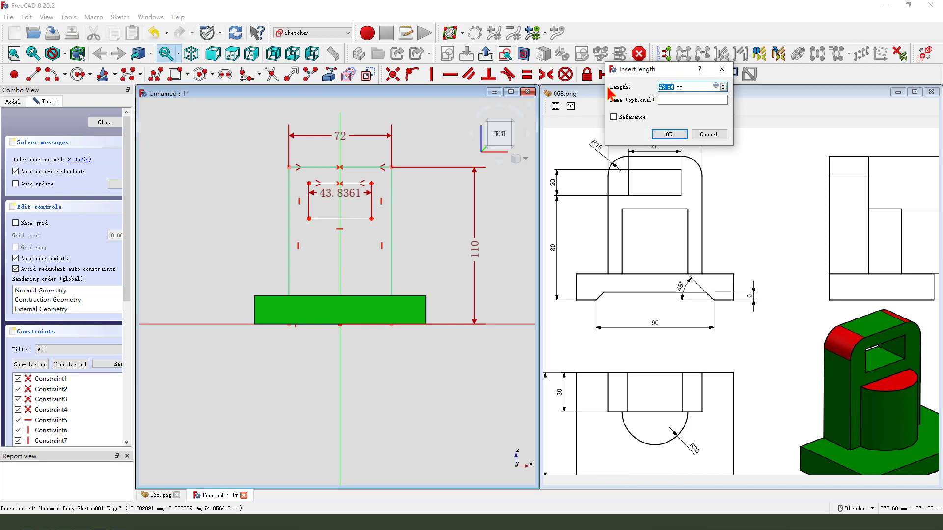
key(Return)
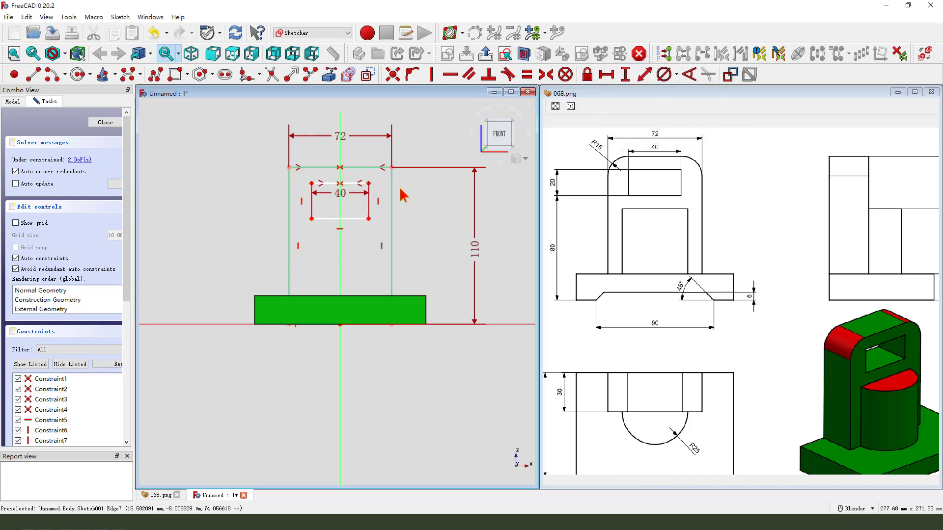
drag(354, 201, 347, 246)
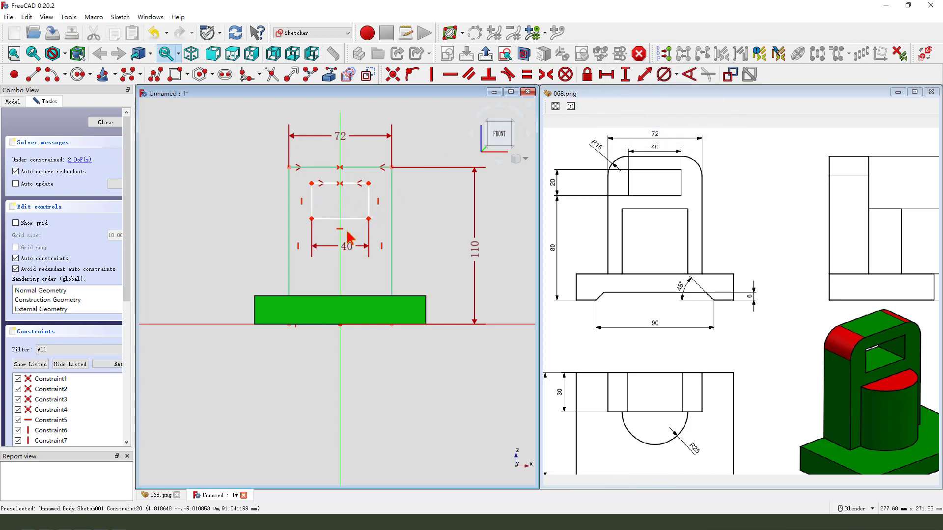
Step: Constrain the window rectangle's height to 20 mm and move the dimension outside the upright outline
click(625, 74)
text(20)
key(Return)
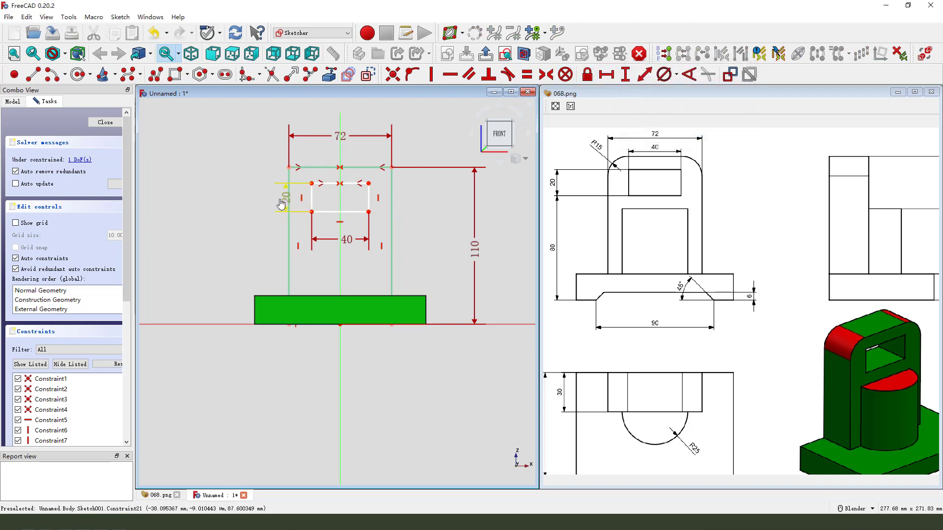
drag(281, 201, 229, 201)
Step: Constrain the window's lower edge 80 mm above the origin, tidy the vertical dimensions outside the outline, and leave the sketch
click(312, 213)
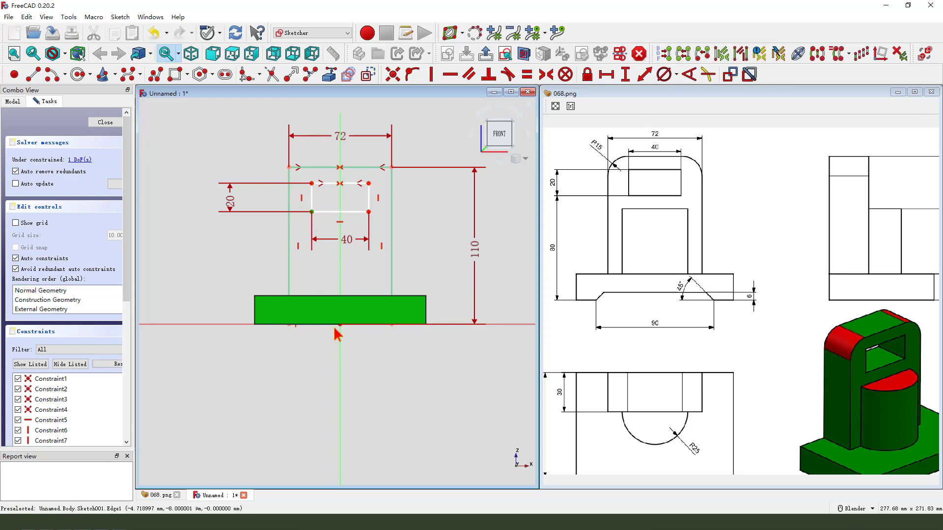
click(625, 74)
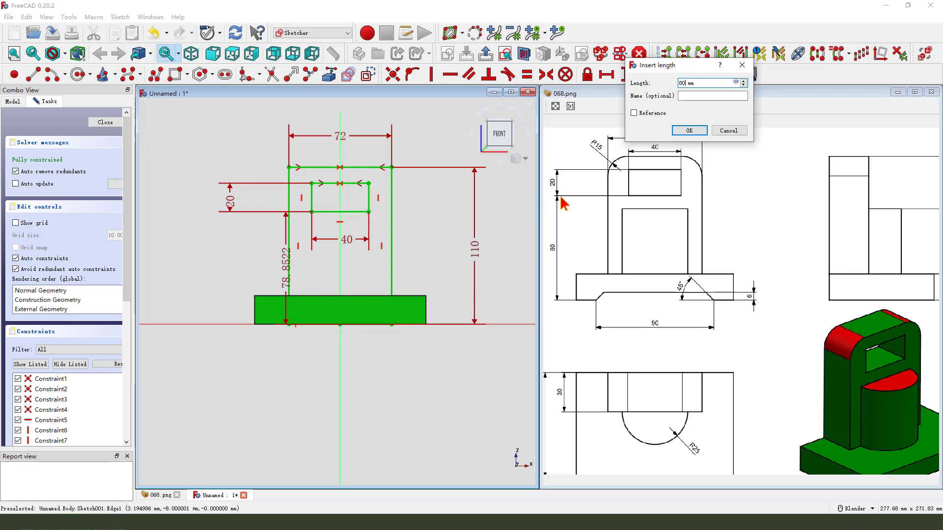
text(80)
key(Return)
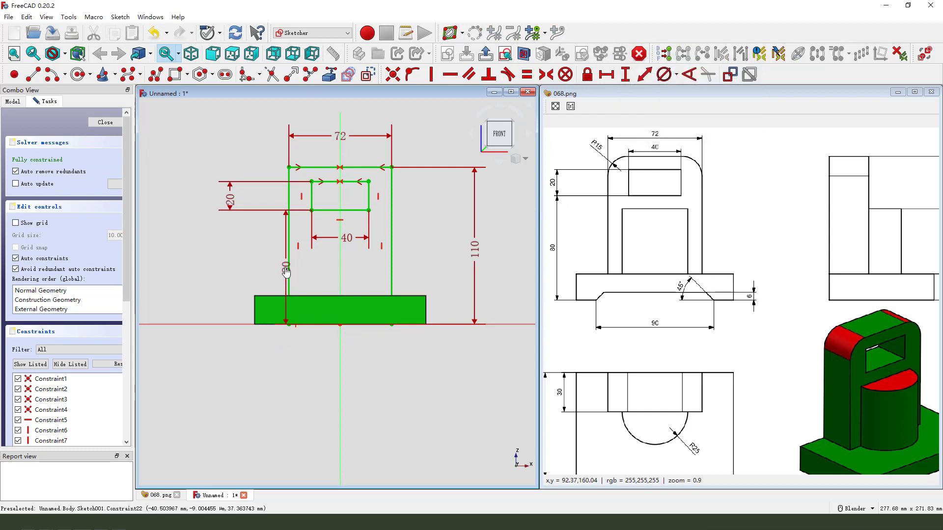
drag(270, 275, 229, 265)
drag(478, 252, 464, 248)
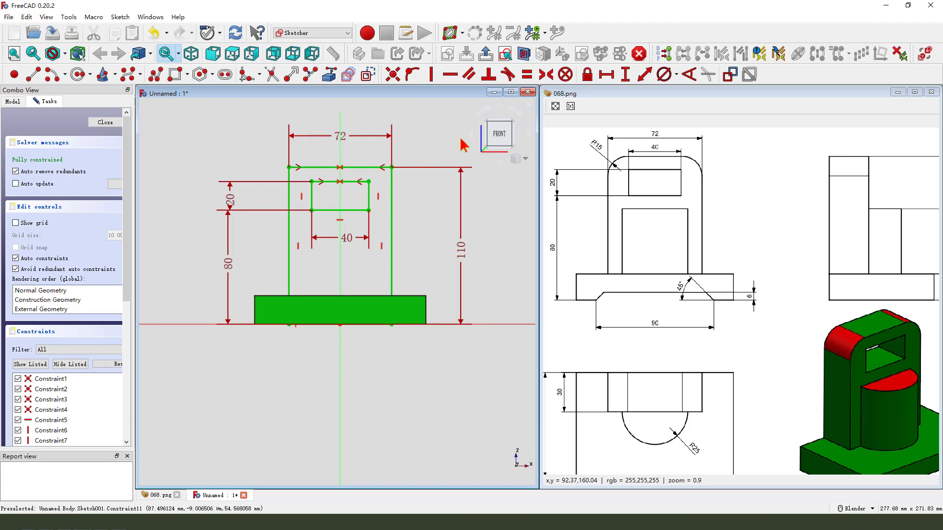
click(450, 33)
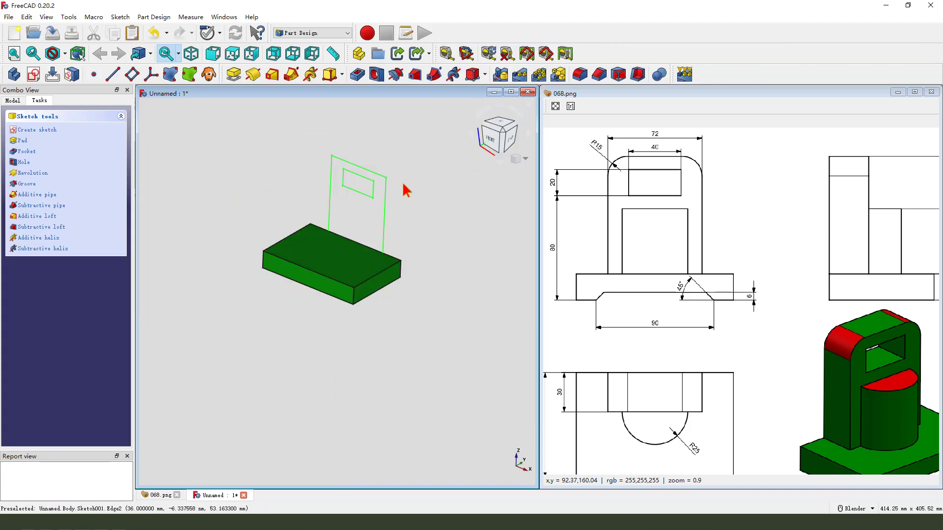
Step: Pad the upright plate sketch to a length of 30 mm, using the plate depth in the drawing's top view
click(233, 74)
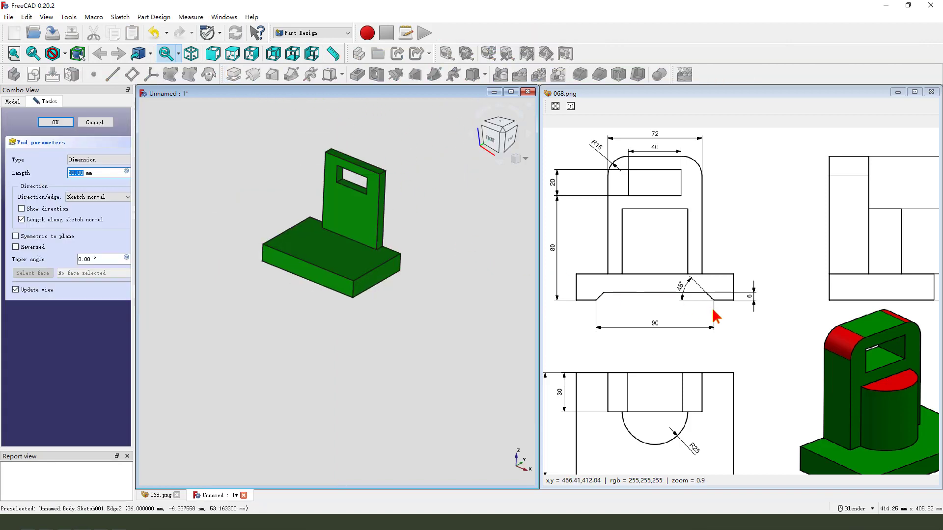
drag(677, 359, 700, 321)
mouse_move(587, 342)
mouse_down()
mouse_move(593, 376)
mouse_move(583, 339)
mouse_up()
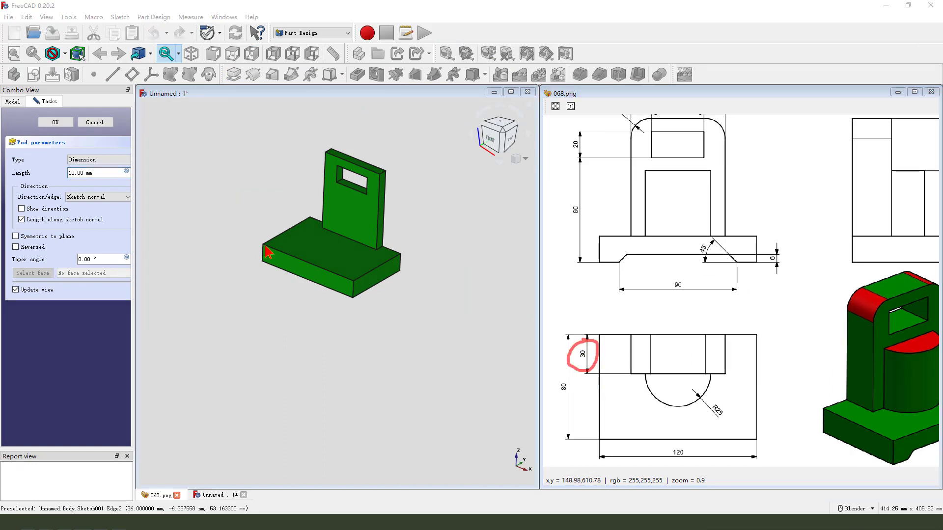
click(86, 176)
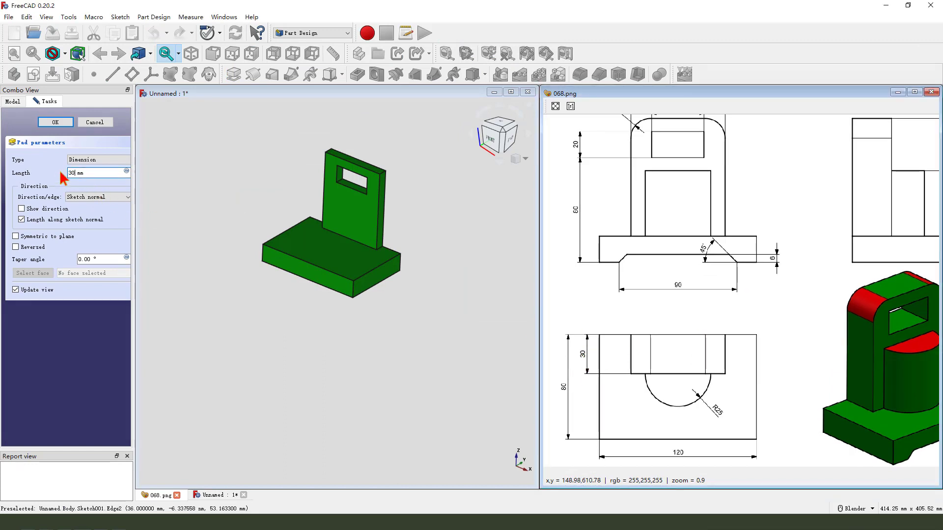
text(30)
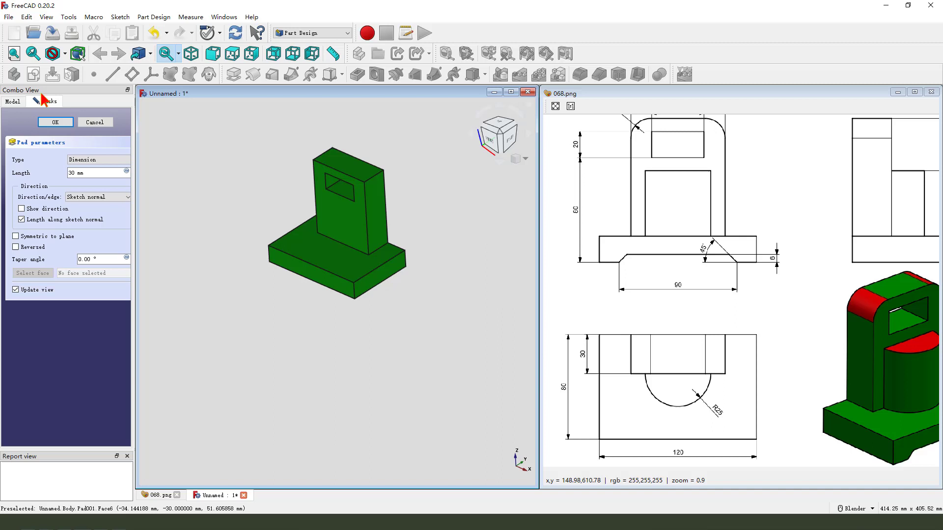
click(56, 122)
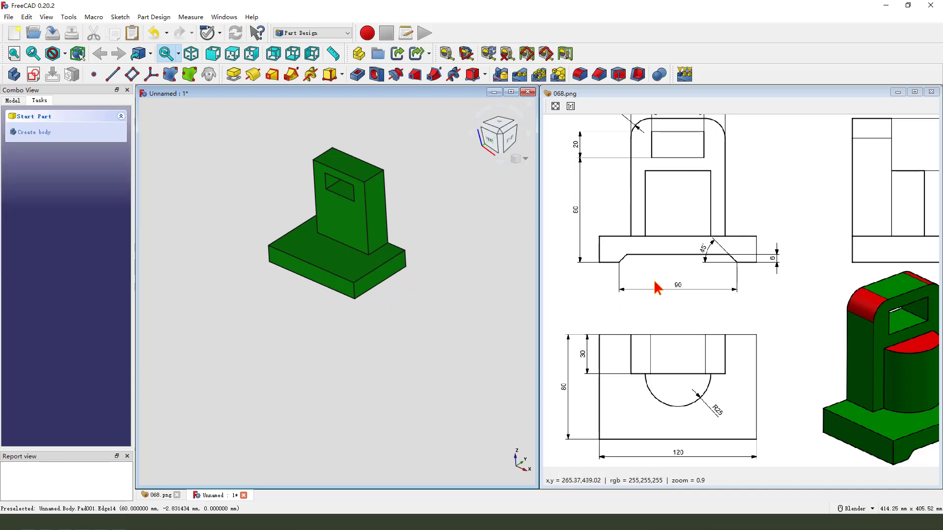
Step: Examine the drawing's top and side views for the half-round boss's radius, its height and the base thickness
middle_drag(711, 291, 704, 293)
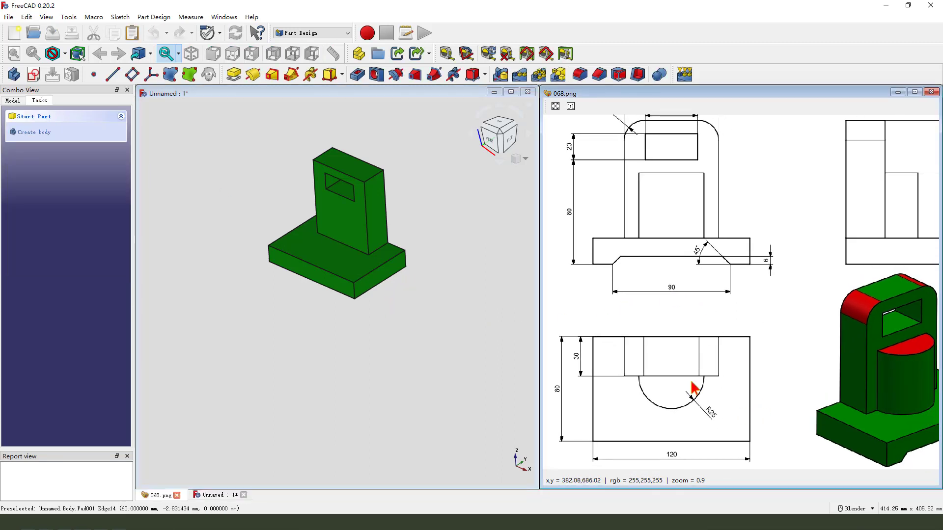
middle_drag(721, 356, 710, 364)
drag(649, 417, 692, 379)
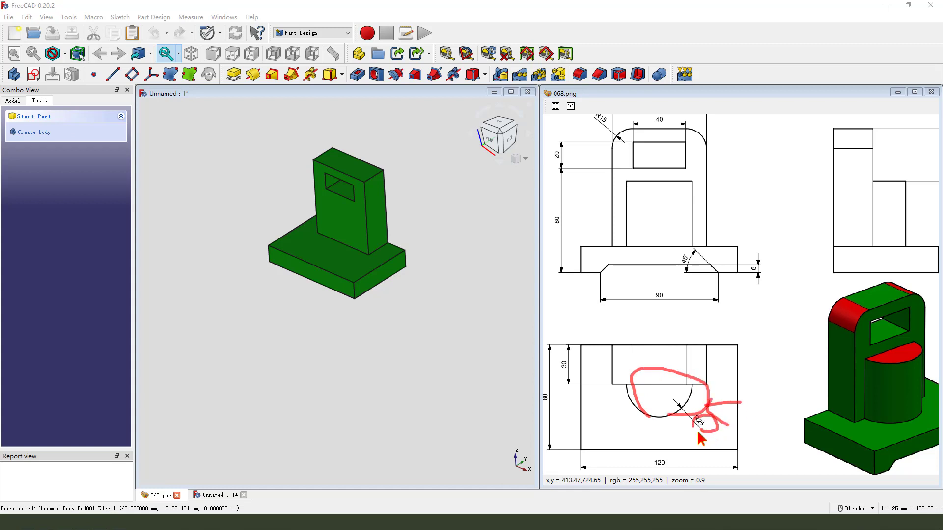
key(Escape)
middle_drag(713, 237, 600, 255)
drag(846, 213, 853, 243)
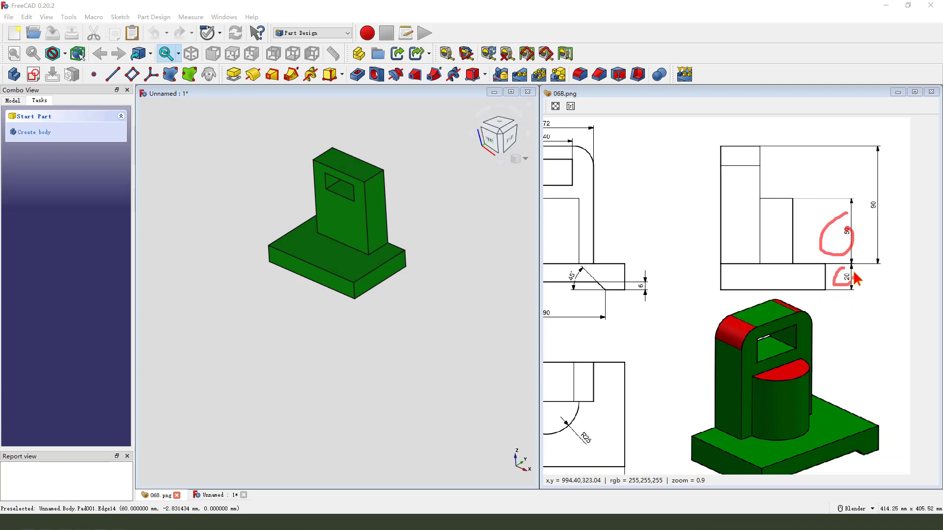
drag(604, 312, 734, 312)
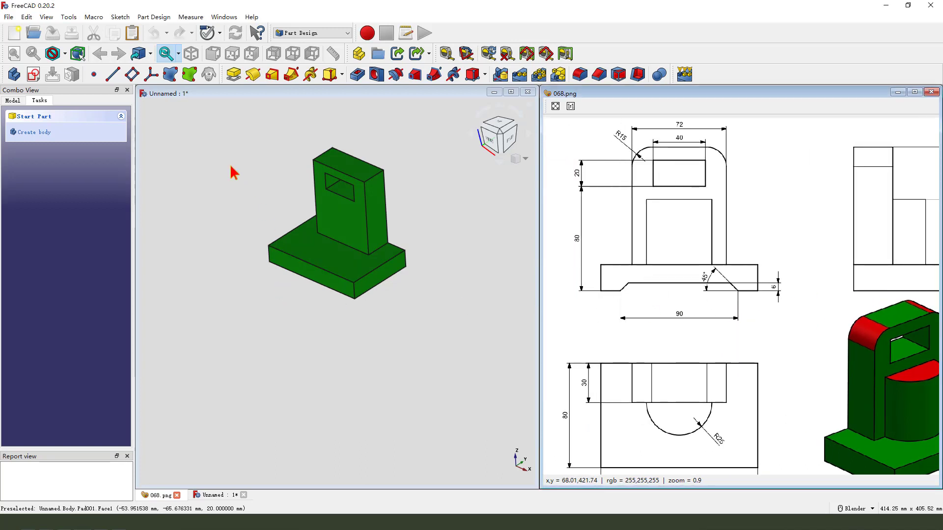
Step: Start a sketch on the XY plane, link the upright plate's front edge as external geometry, and switch to section view
click(33, 74)
middle_drag(416, 276, 454, 288)
click(453, 288)
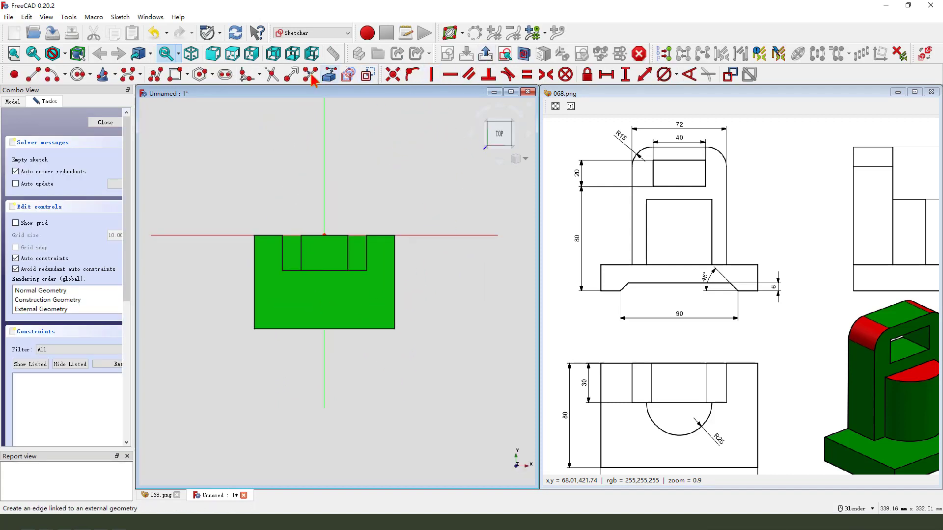
click(329, 75)
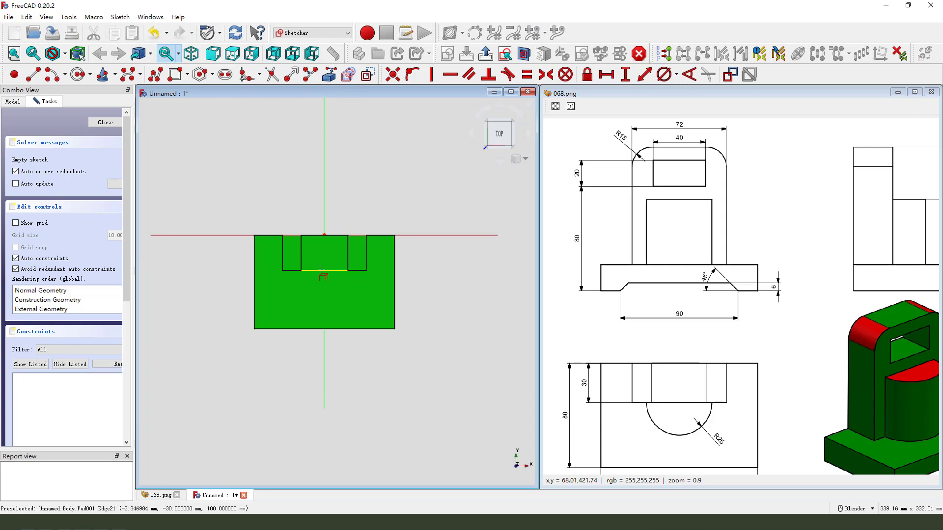
right_click(440, 257)
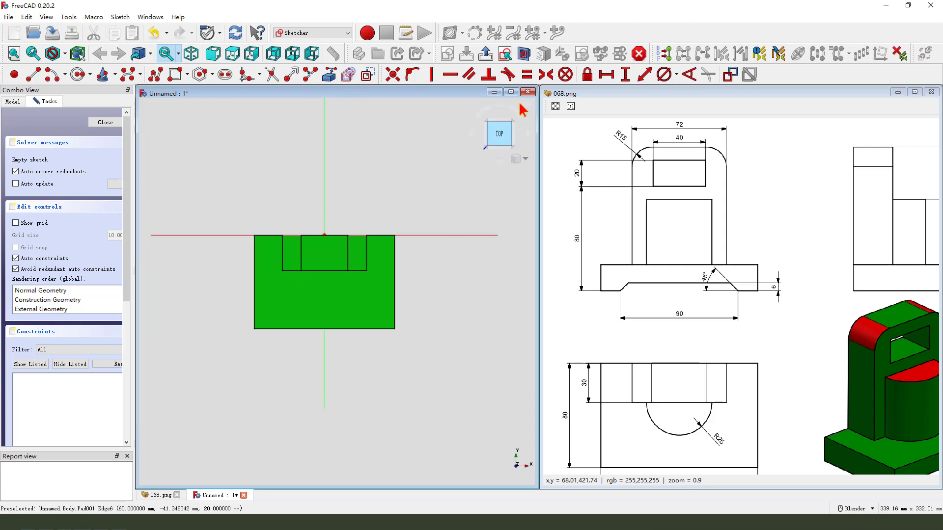
click(524, 53)
Step: Draw a circle about 65 mm in diameter centred on the linked plate edge and constrain its centre onto the vertical axis
click(78, 75)
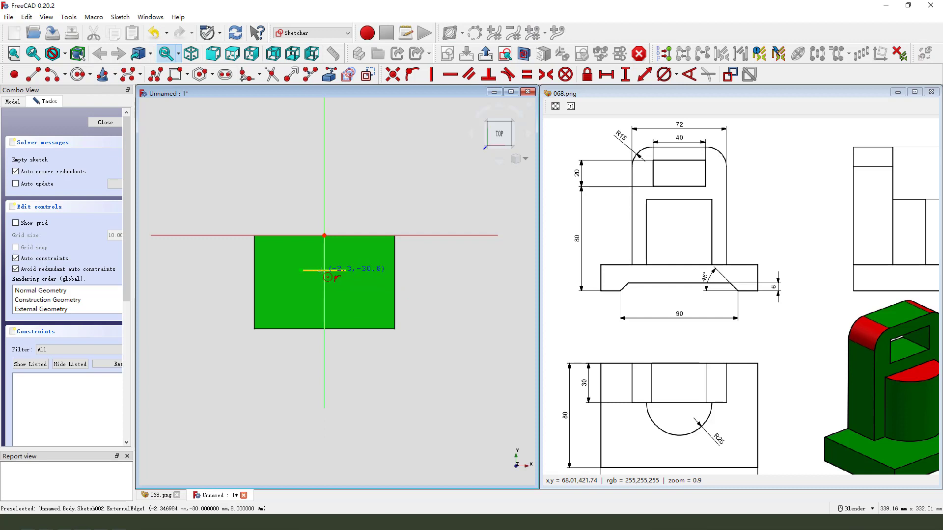
click(323, 270)
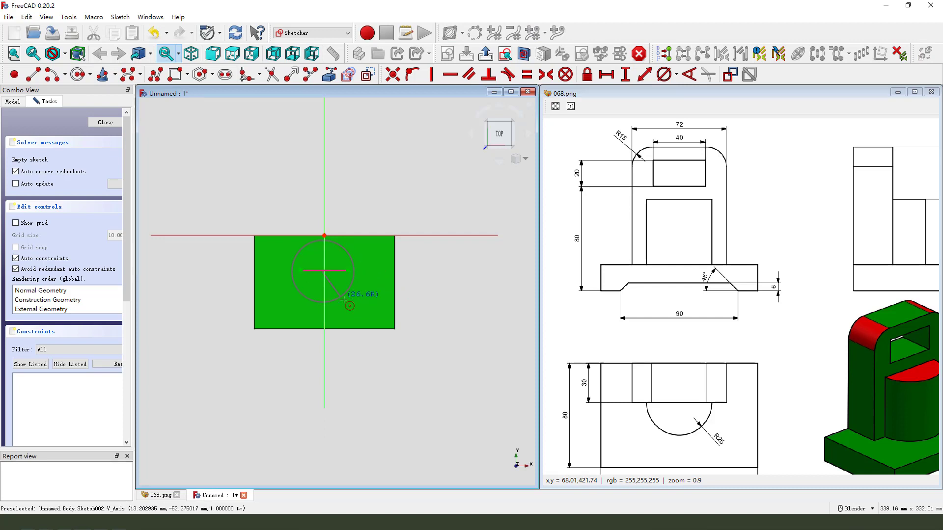
click(350, 299)
scroll(329, 279, up, 1)
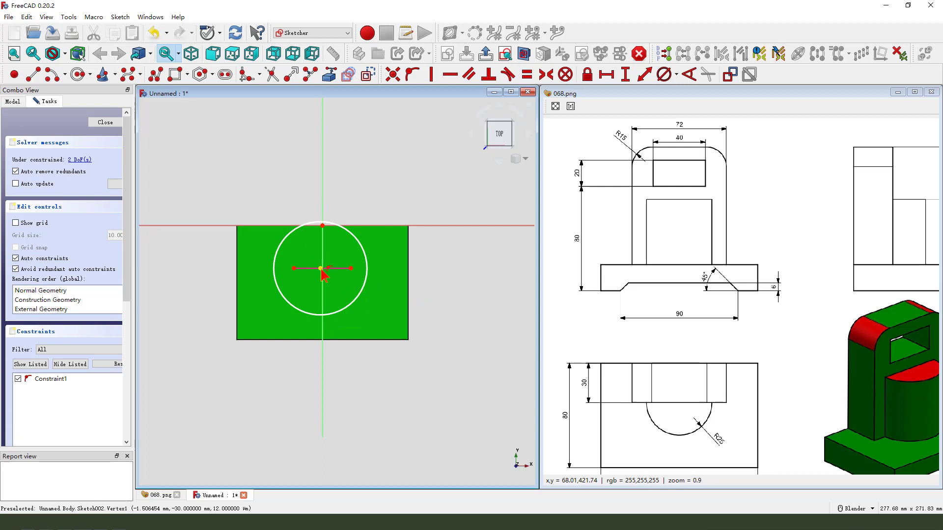
click(322, 270)
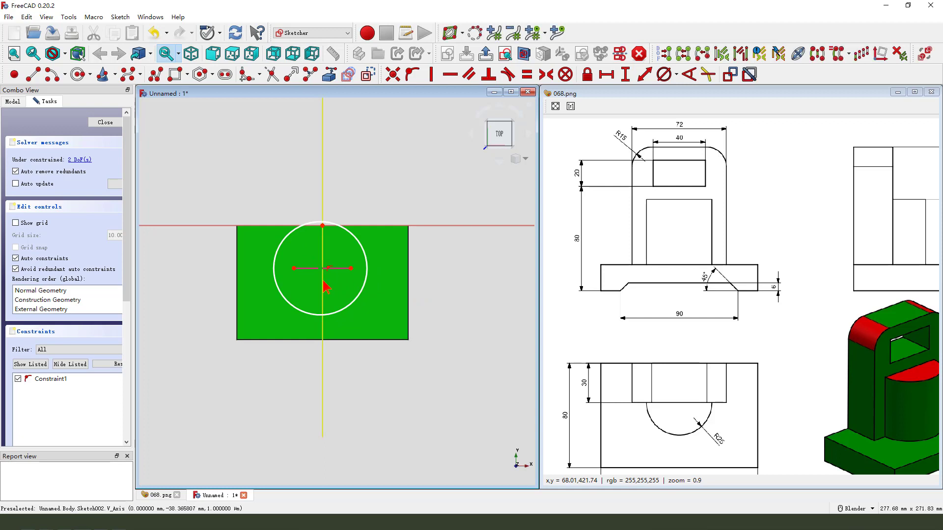
click(413, 74)
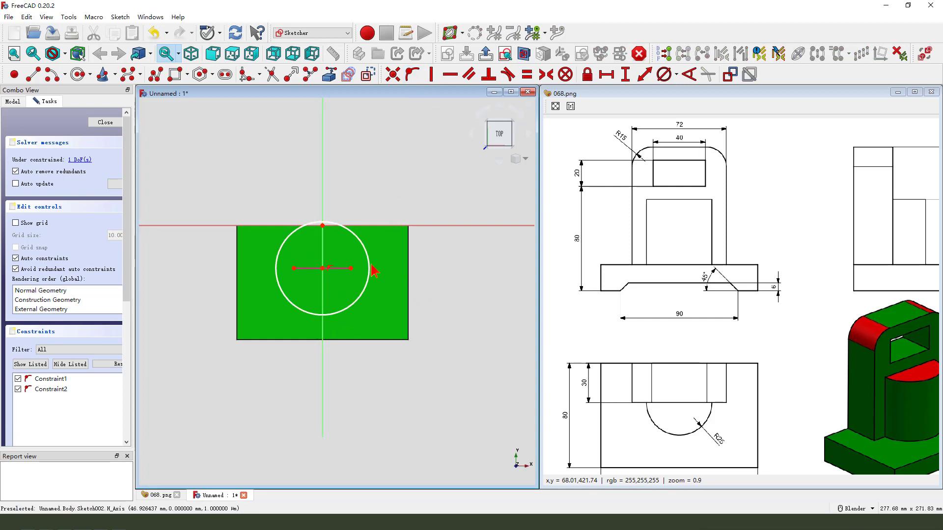
Step: Constrain the boss circle's diameter to 50 mm and leave the sketch
click(371, 268)
click(663, 74)
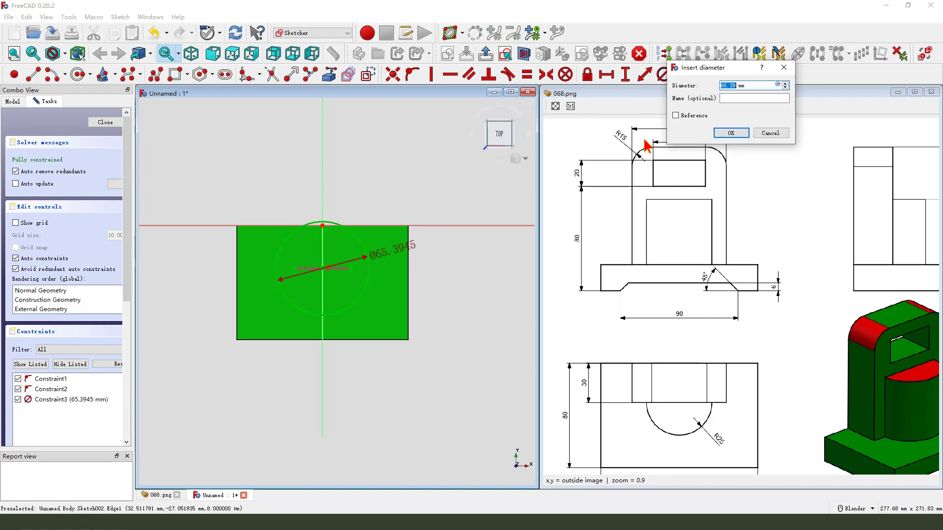
key(Return)
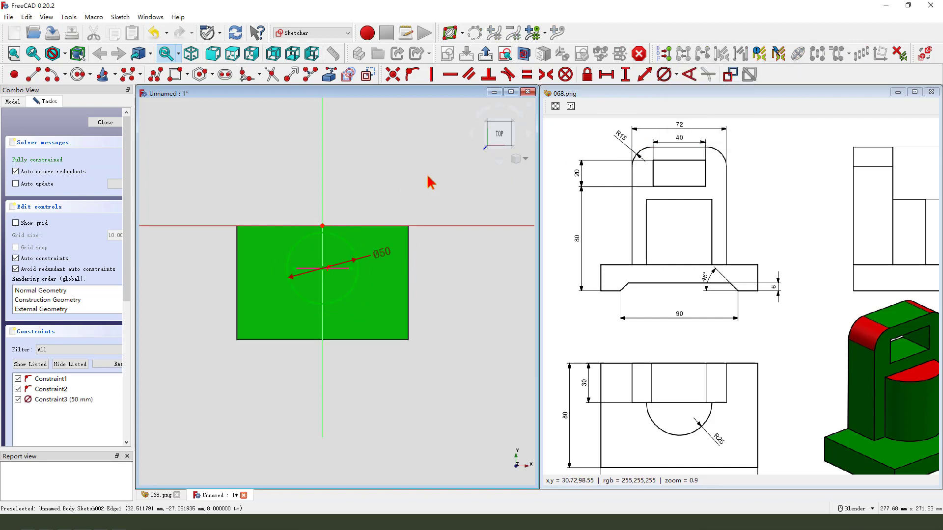
click(485, 53)
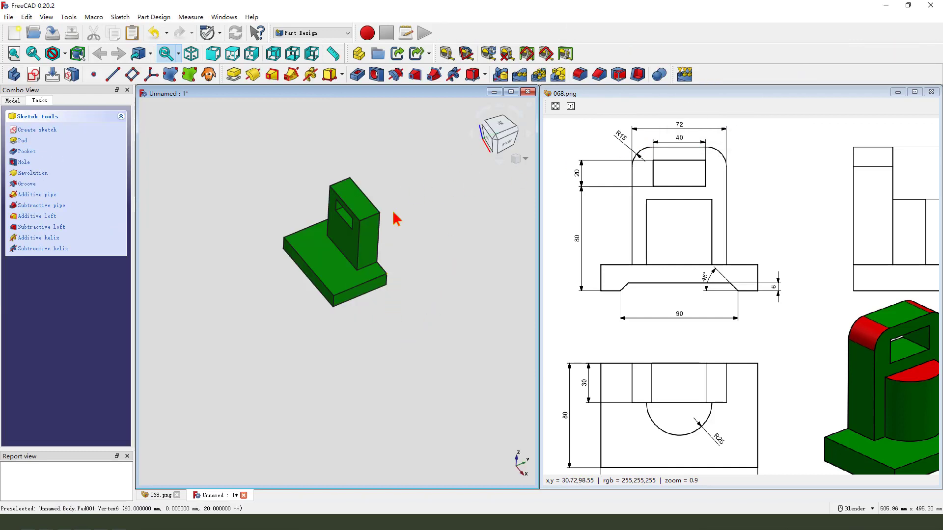
Step: Pad the boss circle to a length of 70 mm, using the heights in the drawing's side view
click(234, 74)
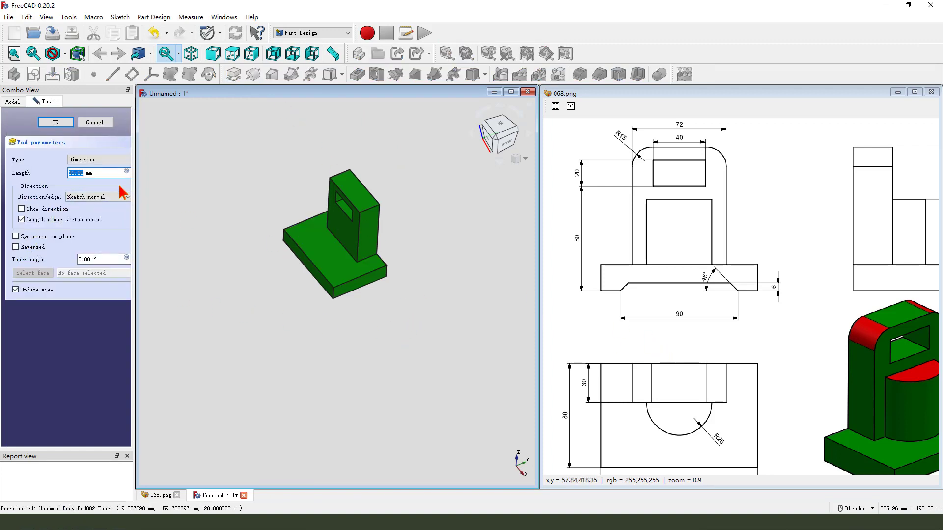
middle_drag(829, 292, 651, 292)
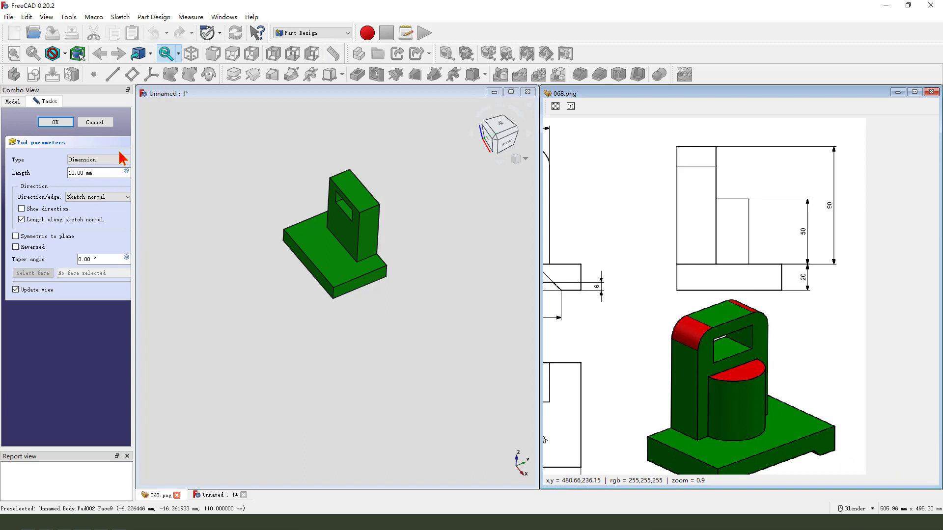
drag(81, 170, 86, 170)
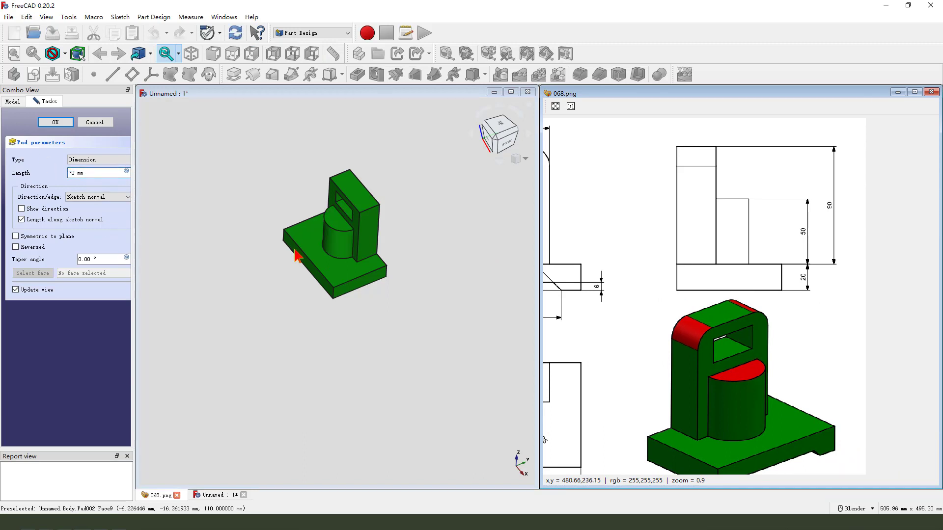
middle_drag(295, 250, 344, 259)
click(55, 123)
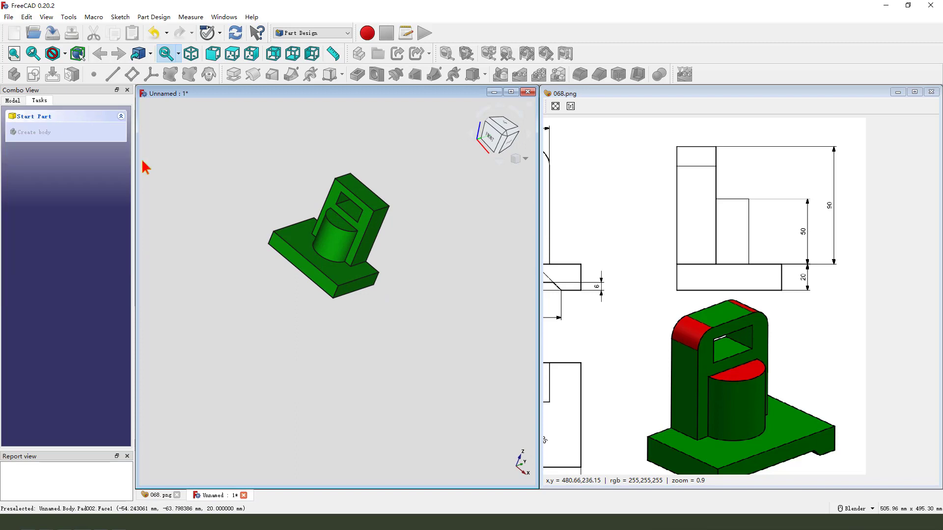
Step: Fillet the two upper corner edges of the upright plate with the 15 mm radius given in the drawing's front view
middle_drag(663, 346, 697, 332)
middle_drag(342, 268, 367, 314)
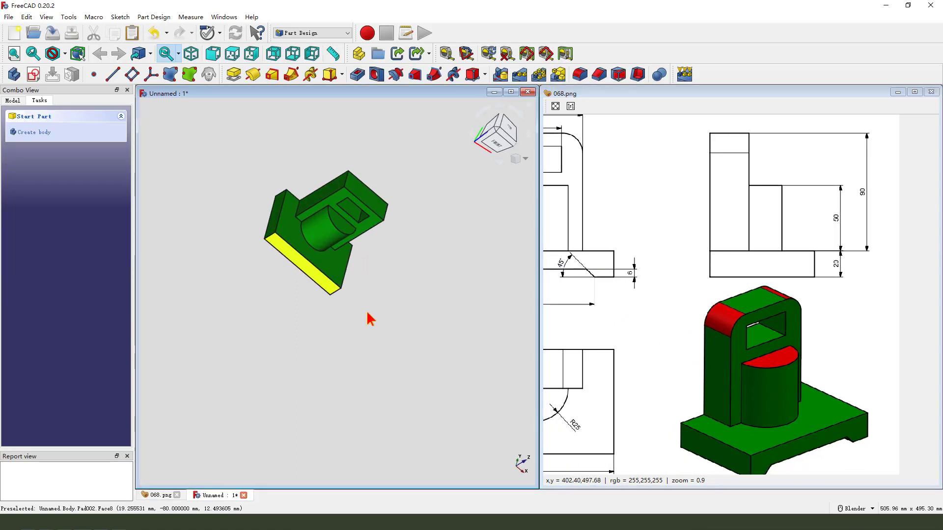
mouse_move(668, 321)
middle_down()
mouse_move(755, 344)
mouse_move(801, 302)
middle_up()
middle_drag(649, 199, 644, 275)
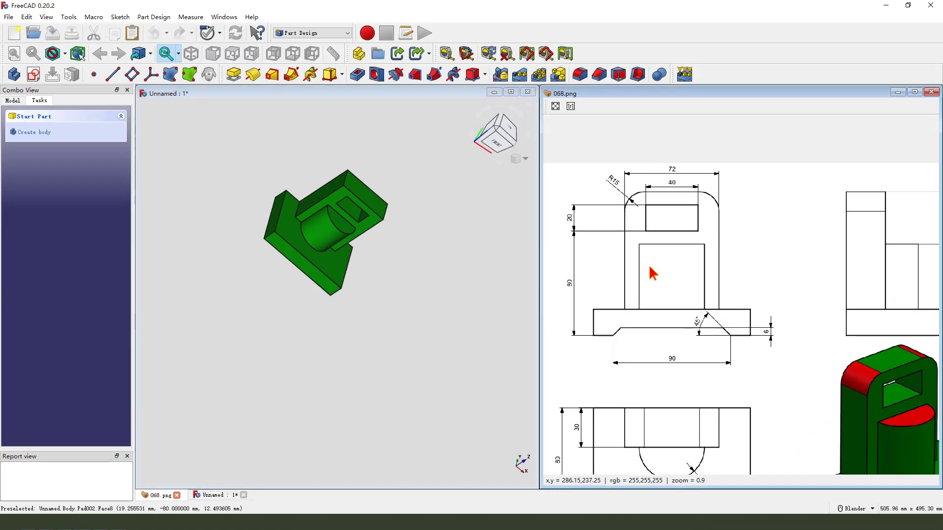
mouse_move(614, 201)
mouse_down()
mouse_move(622, 189)
mouse_move(616, 213)
mouse_up()
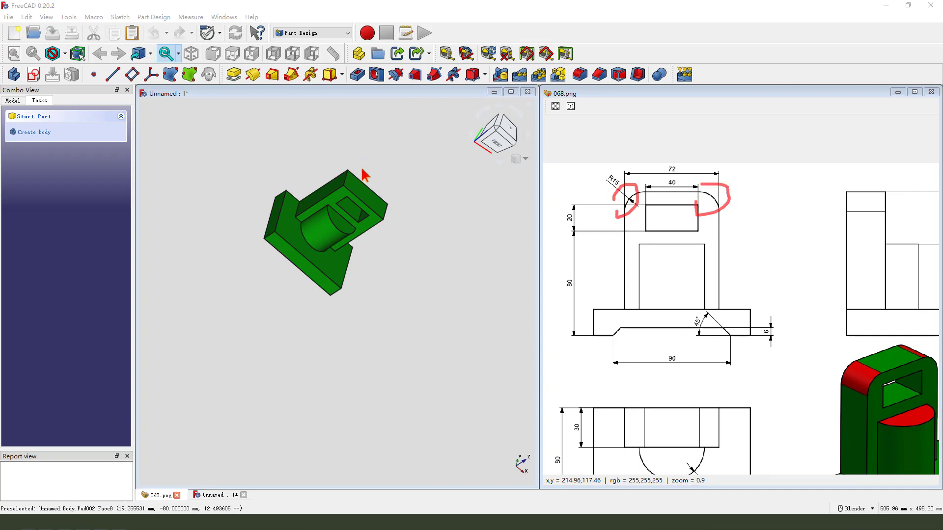
click(350, 185)
scroll(390, 230, up, 2)
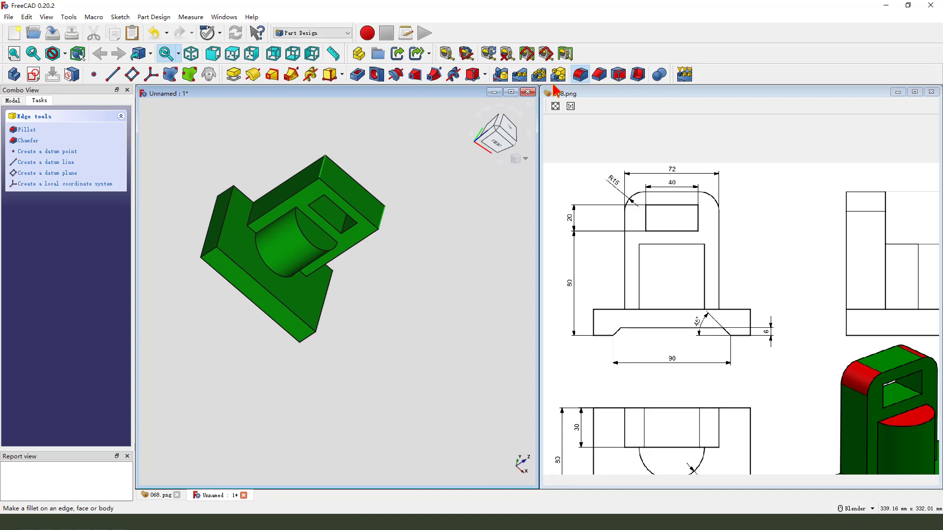
click(579, 74)
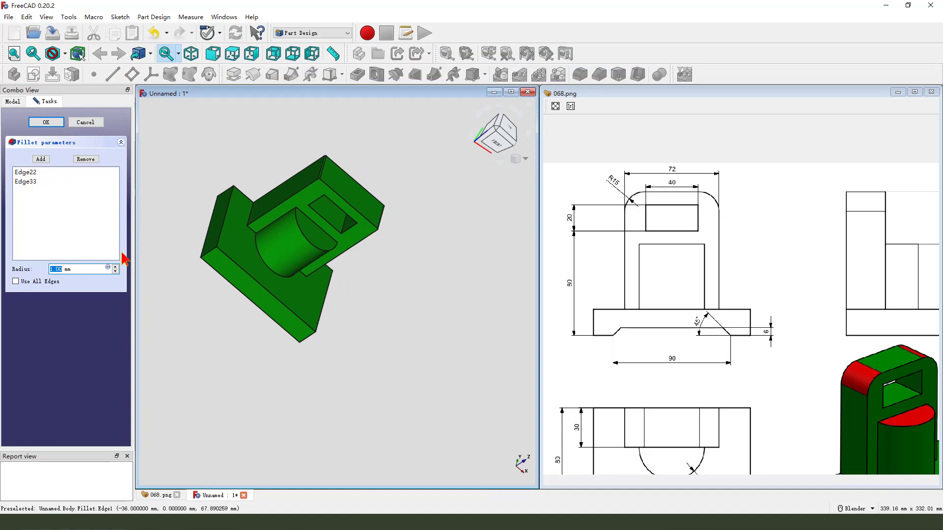
key(Return)
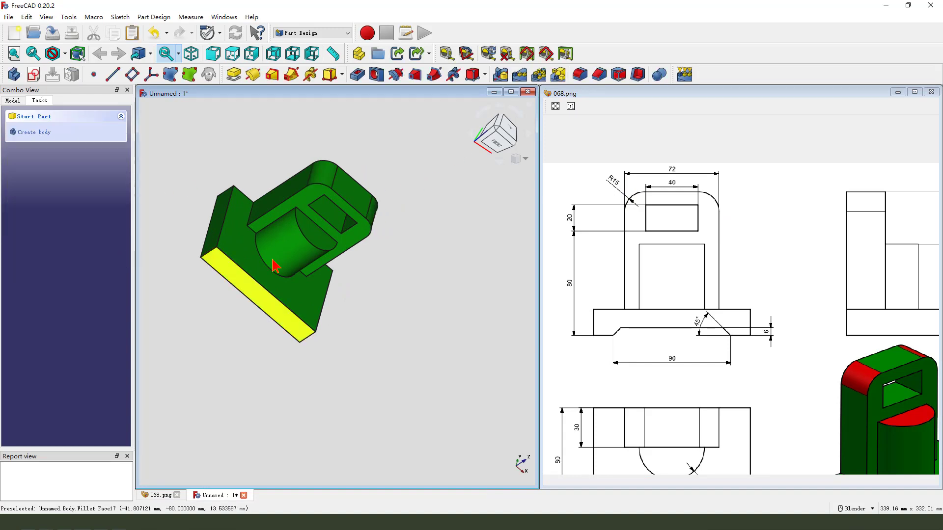
Step: Start a sketch on the XY plane for the base's underside groove shown in the drawing's front view
middle_drag(273, 267, 353, 245)
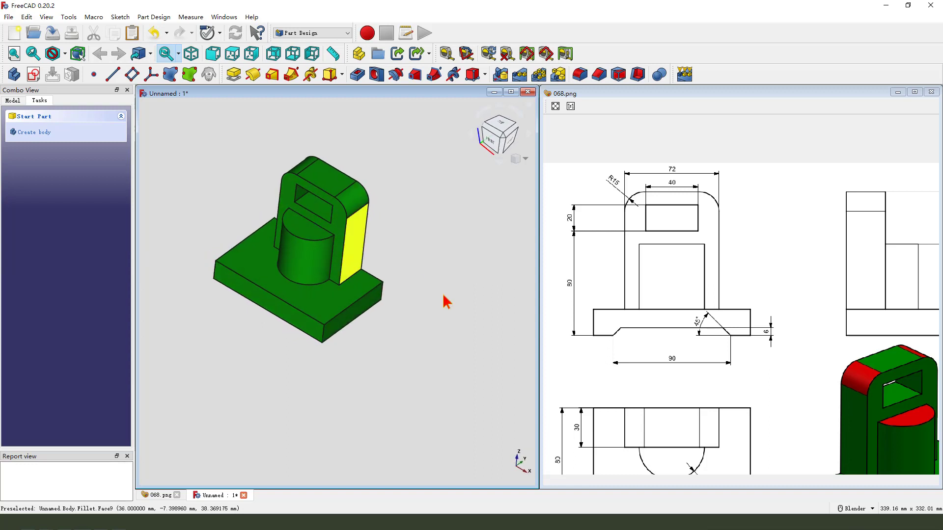
middle_drag(444, 301, 416, 316)
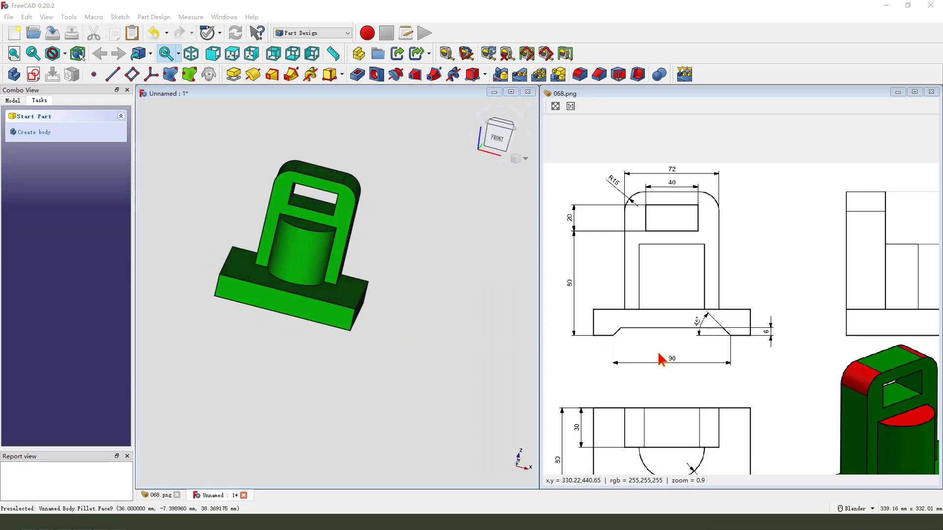
drag(609, 323, 716, 320)
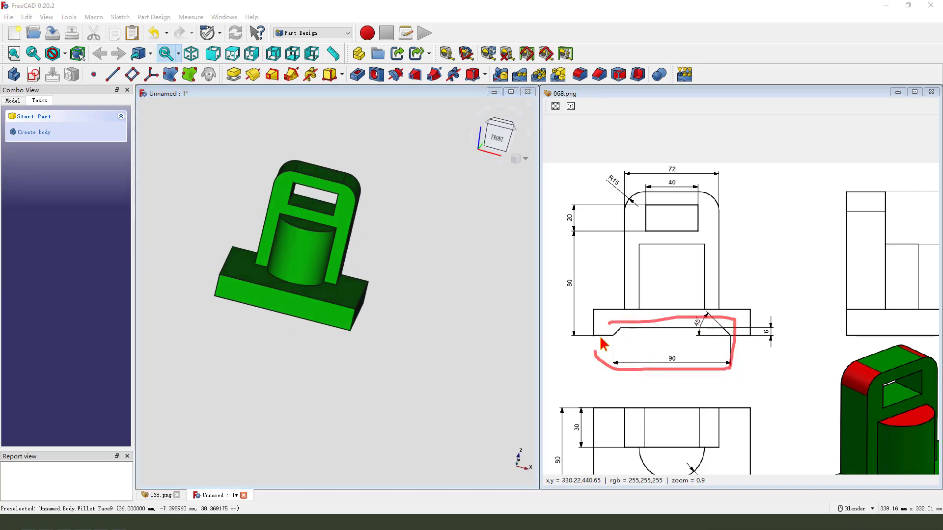
drag(587, 392, 613, 345)
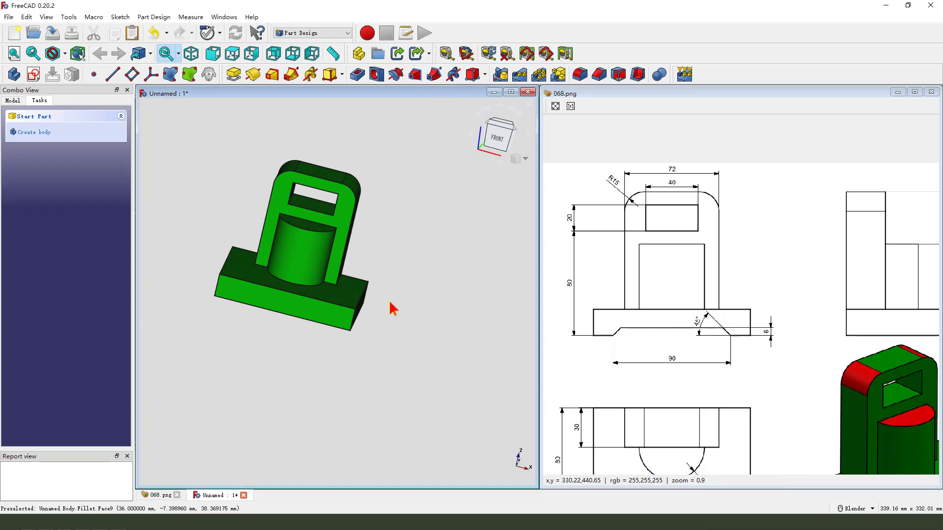
middle_drag(389, 309, 368, 290)
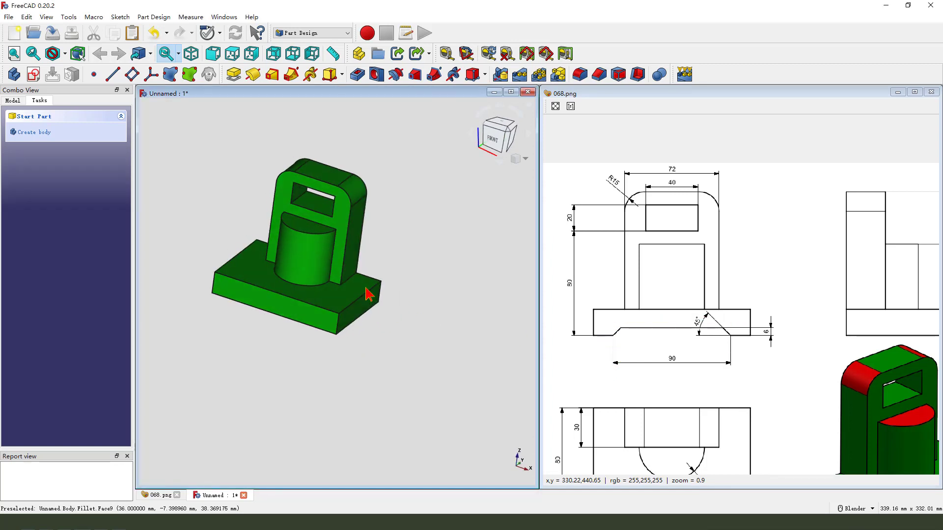
click(34, 74)
mouse_move(404, 269)
middle_down()
mouse_move(404, 305)
mouse_move(348, 203)
middle_up()
click(338, 201)
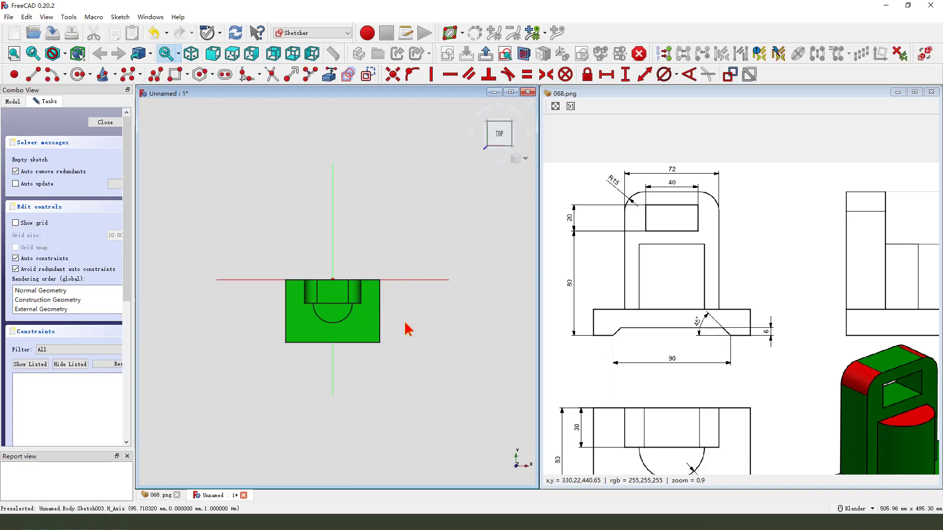
Step: Draw a rectangle about 88 by 209 mm extending beyond the base's front and back, with its upper corners symmetric about the vertical axis
click(175, 74)
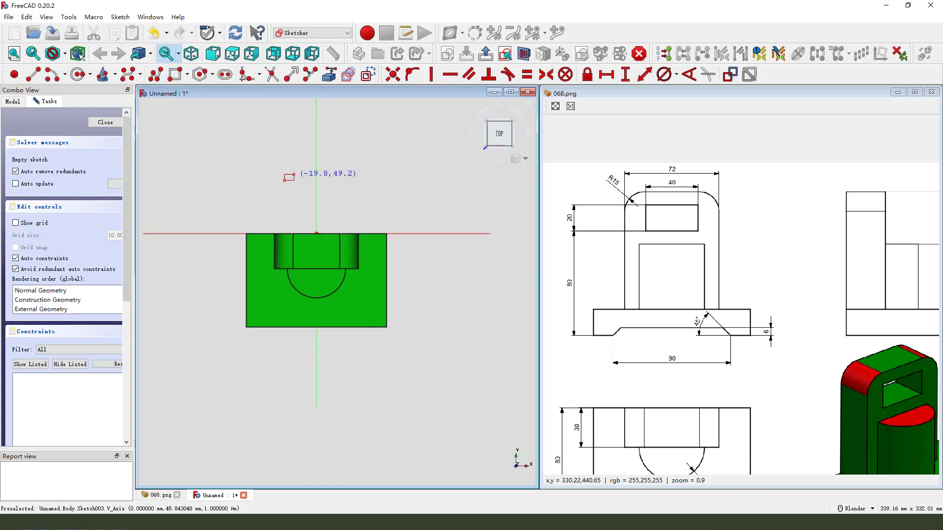
click(266, 160)
click(369, 404)
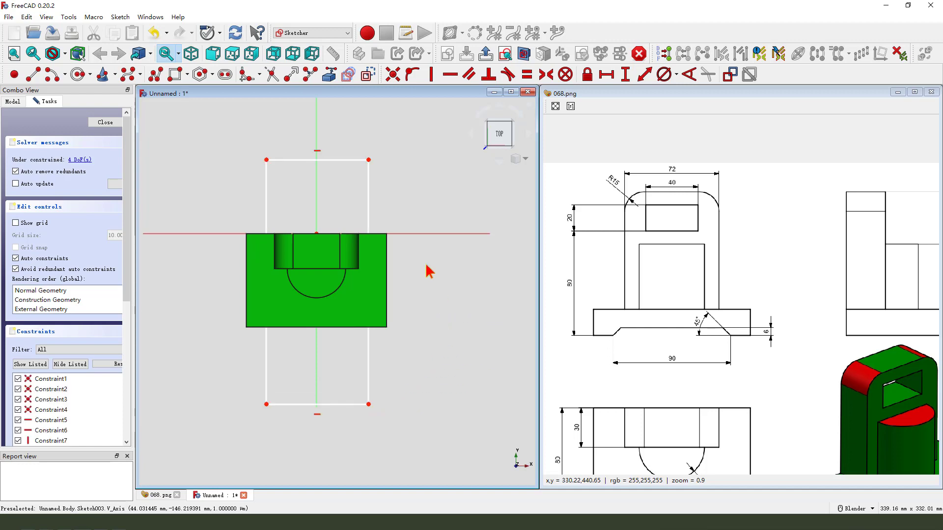
click(369, 159)
click(266, 160)
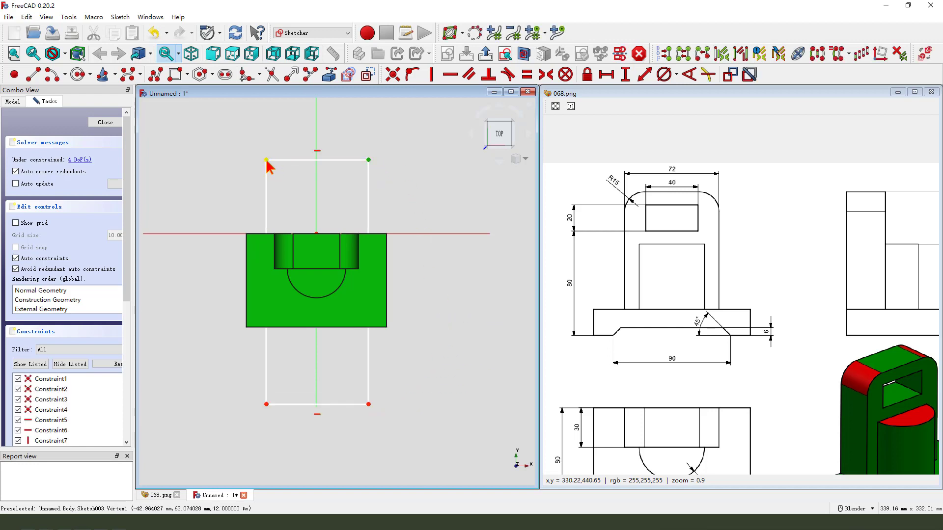
click(316, 178)
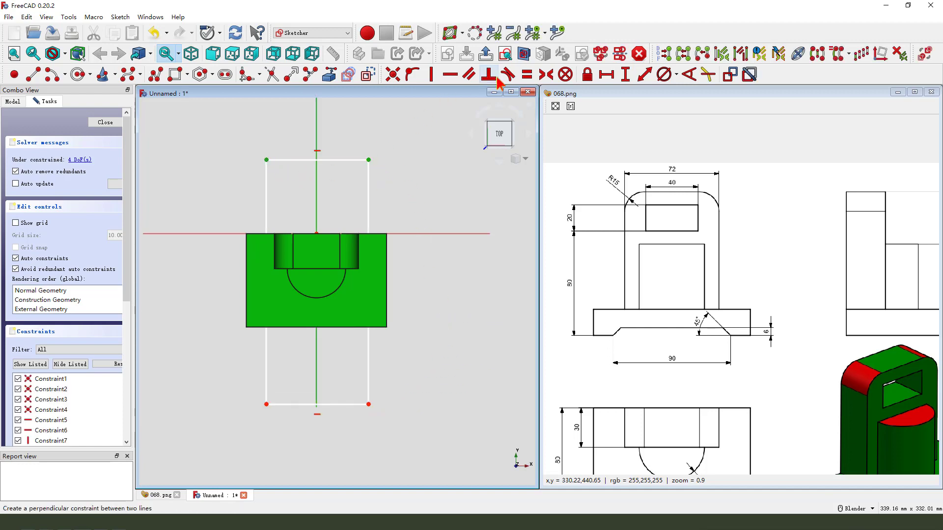
click(545, 75)
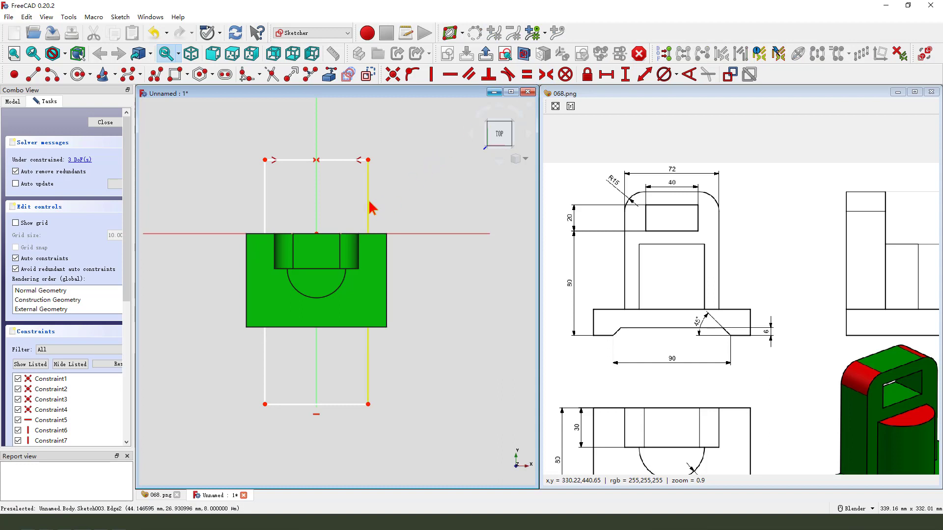
Step: Constrain the groove rectangle's width to 90 mm, as given in the drawing's front view
click(344, 160)
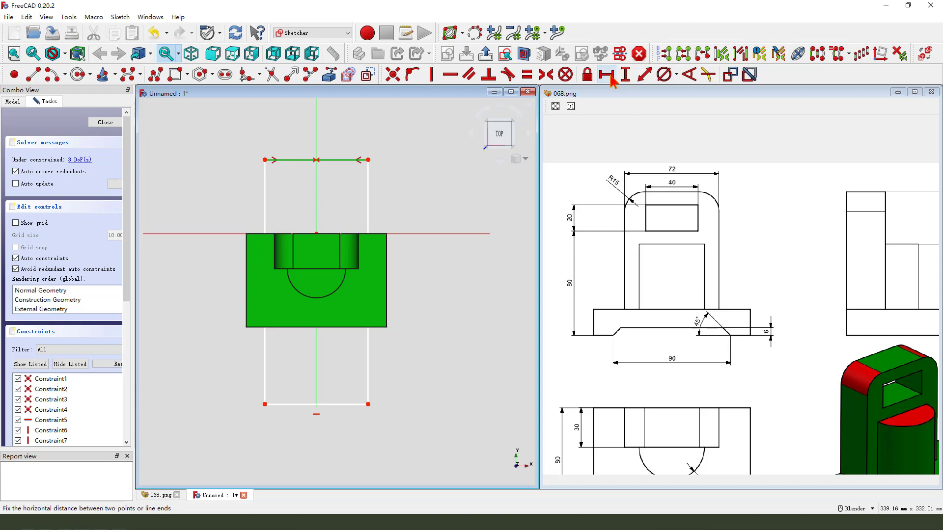
click(612, 80)
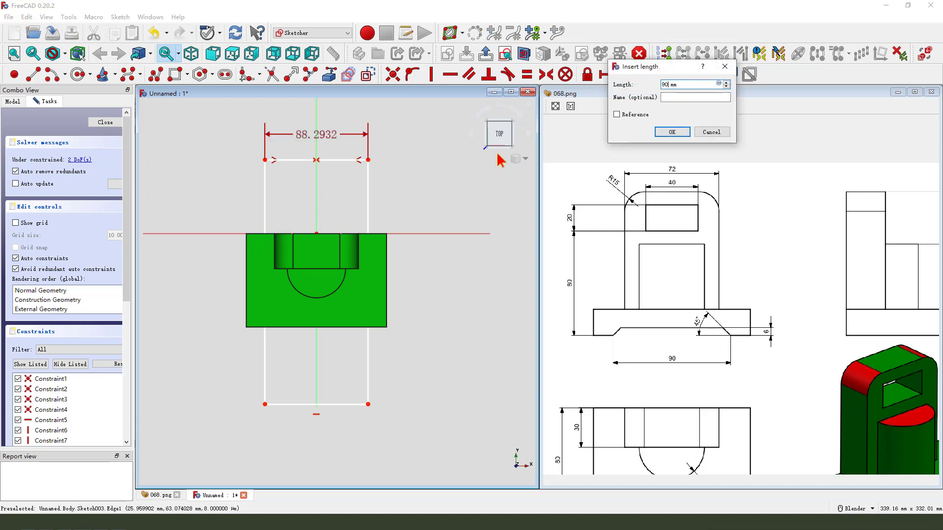
key(Return)
Step: Constrain the rectangle's height at its drawn size and place the dimension clear of the model
click(370, 201)
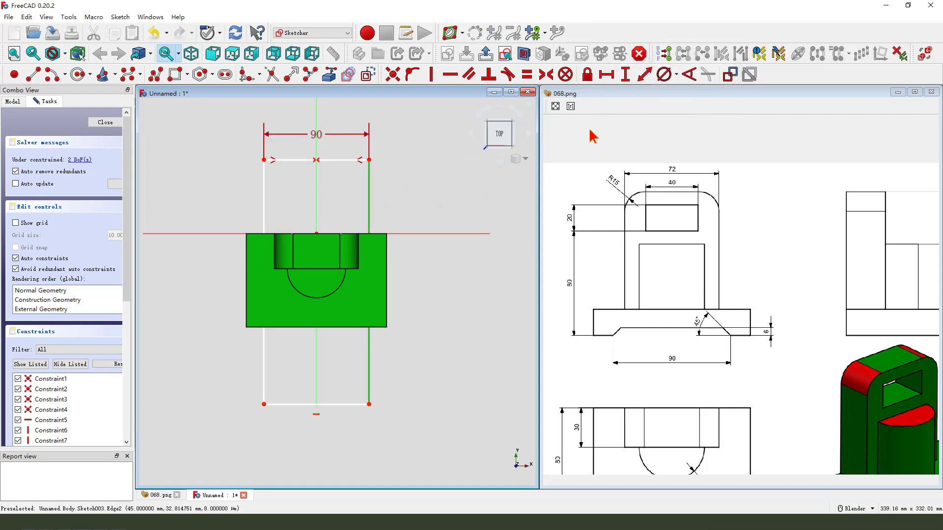
click(625, 74)
click(689, 133)
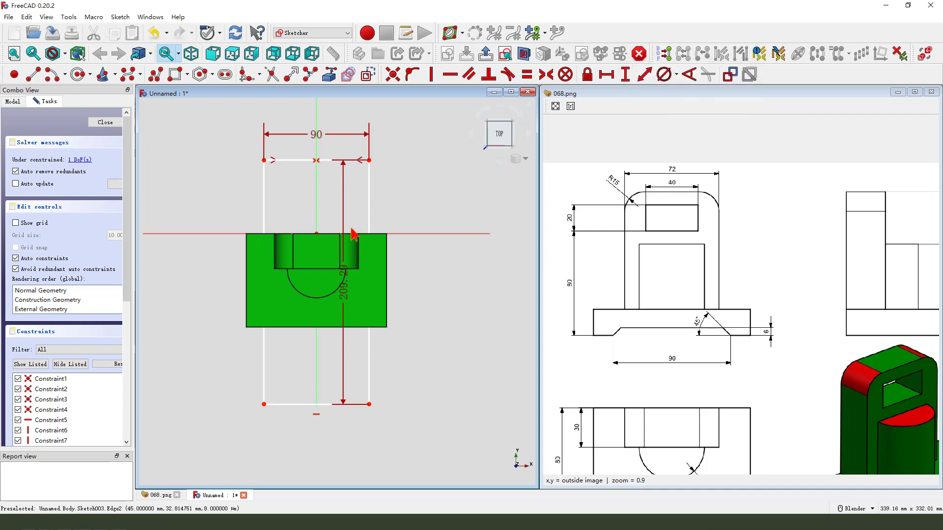
drag(343, 287, 485, 295)
Step: Constrain the rectangle's upper corner vertically about 63 mm from the origin, as drawn, and place that dimension beside the rectangle
click(369, 161)
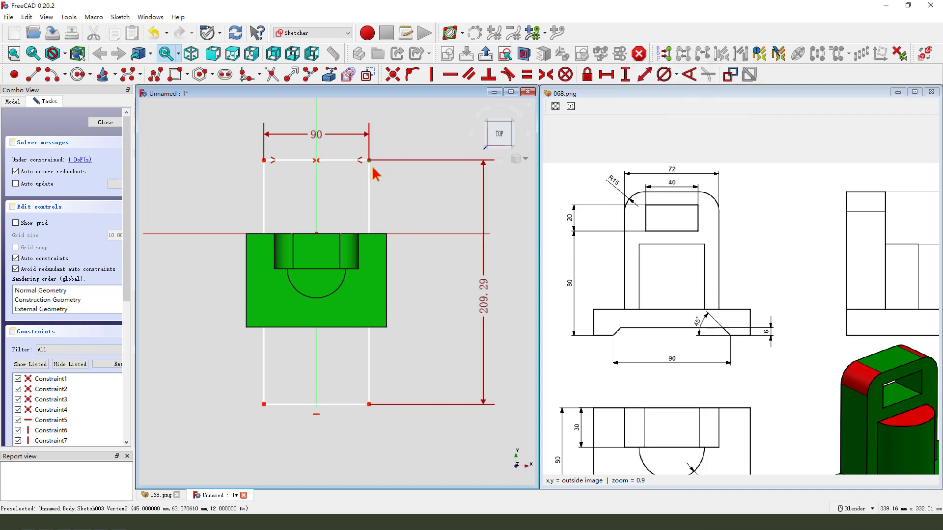
click(316, 234)
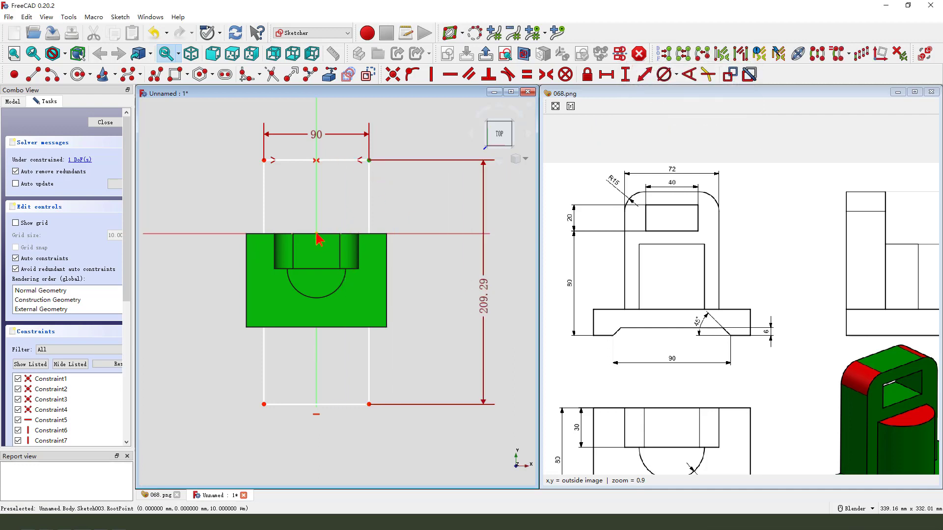
click(625, 75)
click(690, 134)
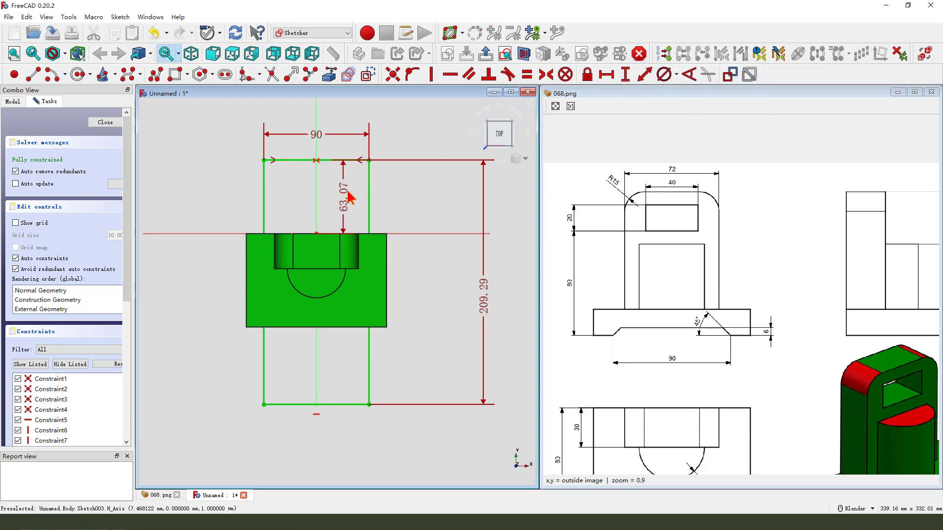
drag(362, 198, 431, 202)
Step: Finish the sketch and start a pocket from it, reversed so that it cuts up into the base's underside
click(486, 54)
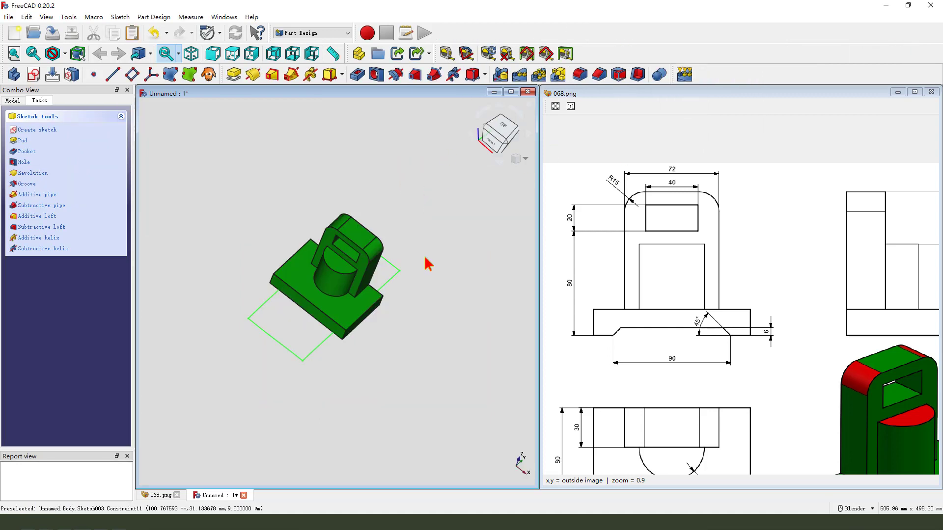
click(357, 74)
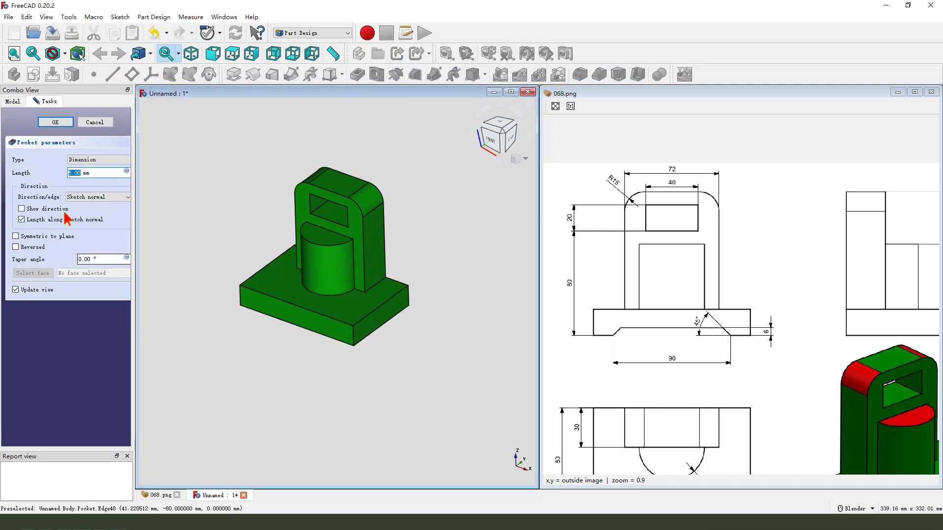
click(34, 250)
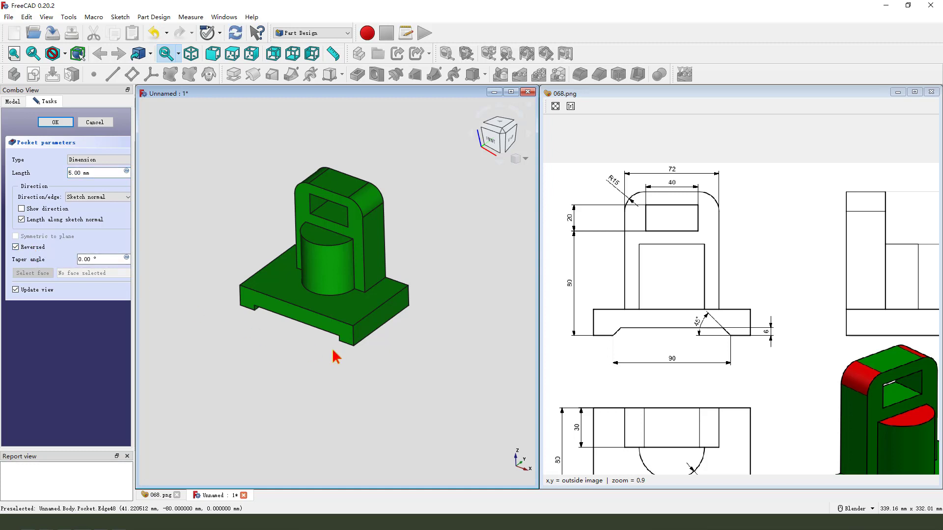
middle_drag(332, 354, 337, 279)
scroll(312, 314, up, 3)
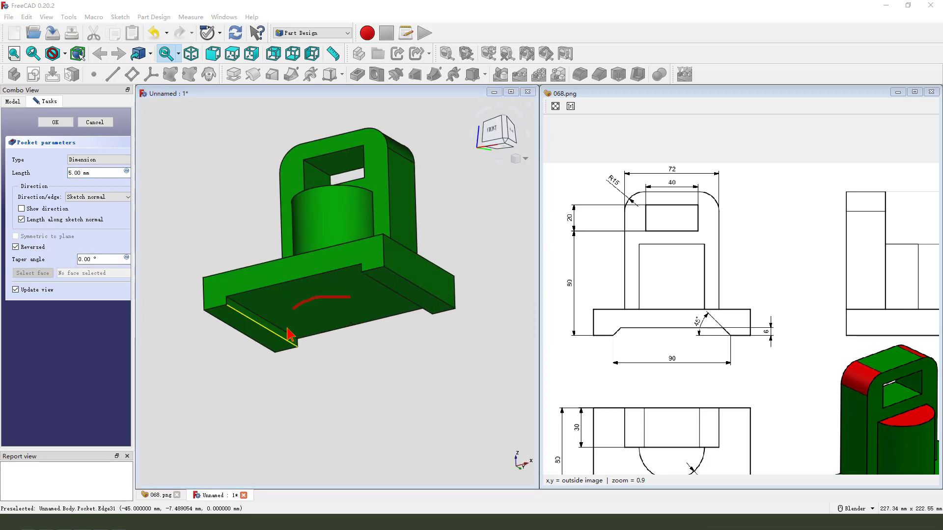
Step: Give the underside pocket a taper angle of -45° to match the drawing's sloped groove sides, and accept the pocket
key(Escape)
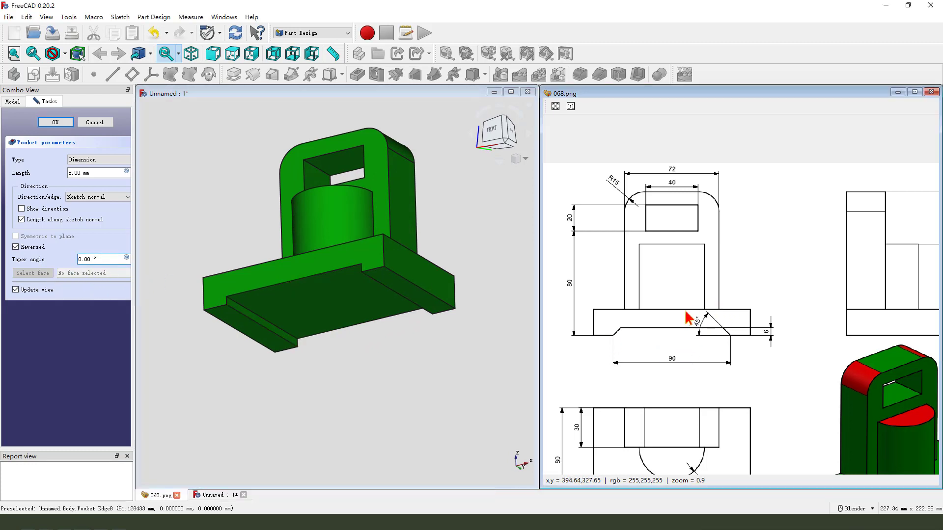
drag(687, 308, 687, 309)
key(Escape)
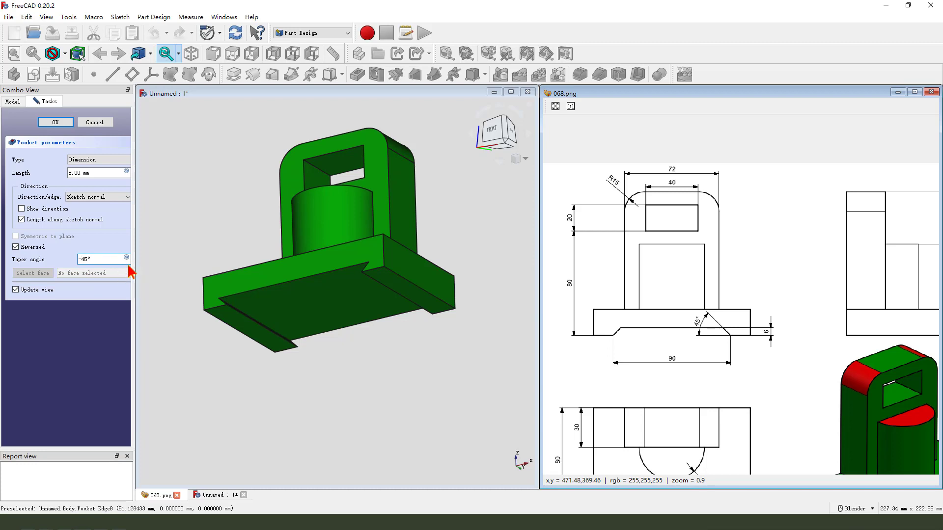
middle_drag(295, 286, 431, 316)
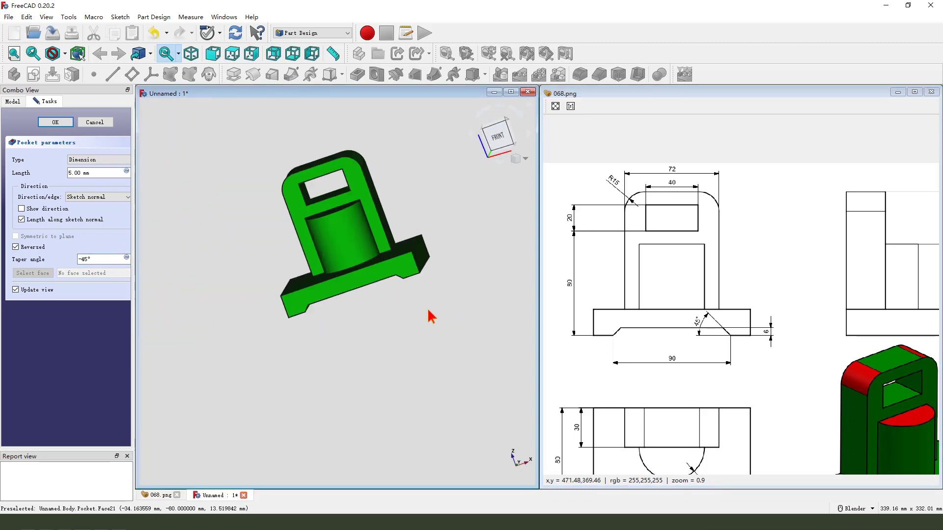
mouse_move(388, 278)
middle_down()
mouse_move(394, 196)
mouse_move(384, 256)
middle_up()
mouse_move(328, 361)
mouse_down()
mouse_move(333, 268)
mouse_move(313, 344)
mouse_up()
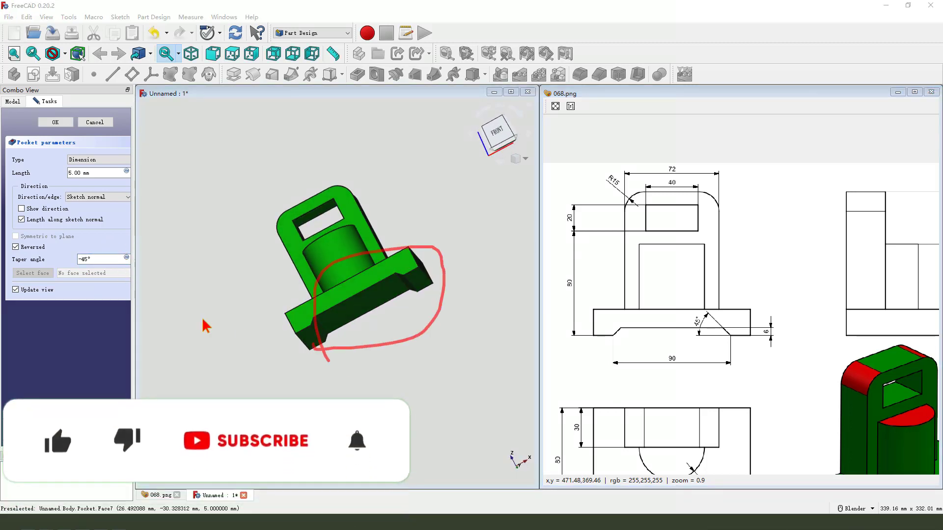
drag(247, 317, 113, 266)
mouse_move(102, 288)
mouse_down()
mouse_move(107, 276)
mouse_move(137, 275)
mouse_up()
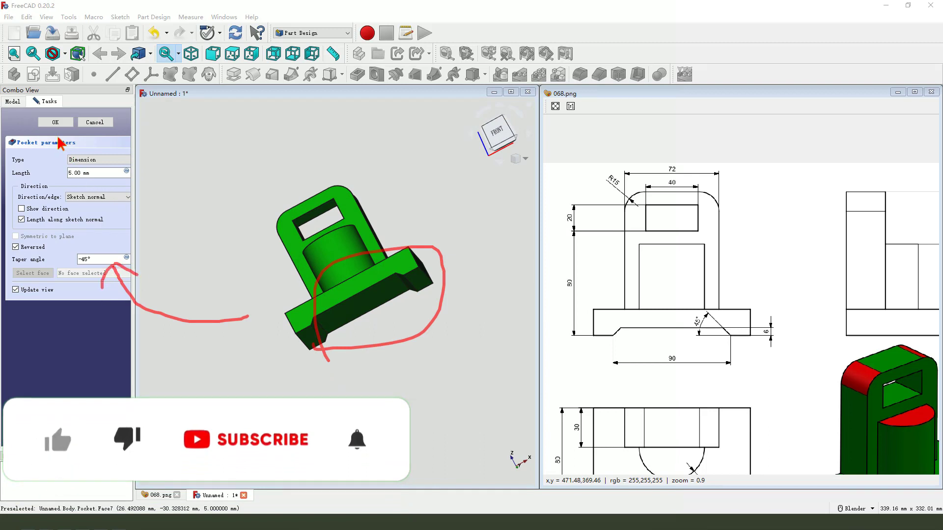
click(56, 122)
Step: Edit the underside pocket and set its length to 6 mm, matching the groove depth in the drawing
mouse_move(453, 331)
middle_down()
mouse_move(422, 368)
mouse_move(369, 347)
middle_up()
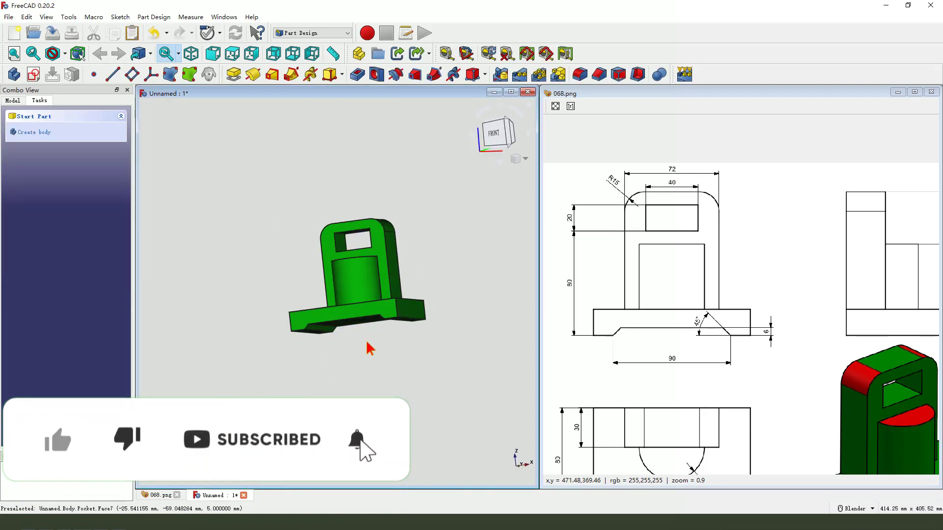
scroll(369, 348, up, 3)
click(12, 100)
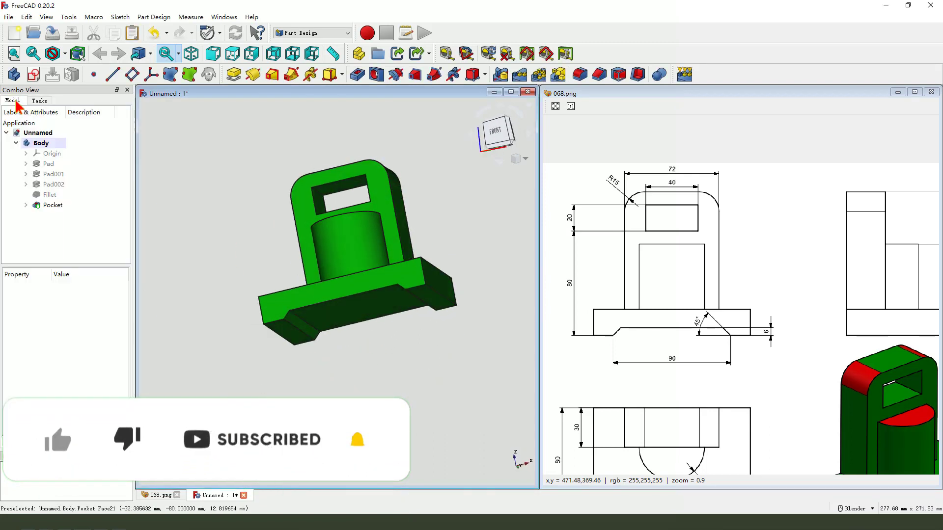
double_click(54, 206)
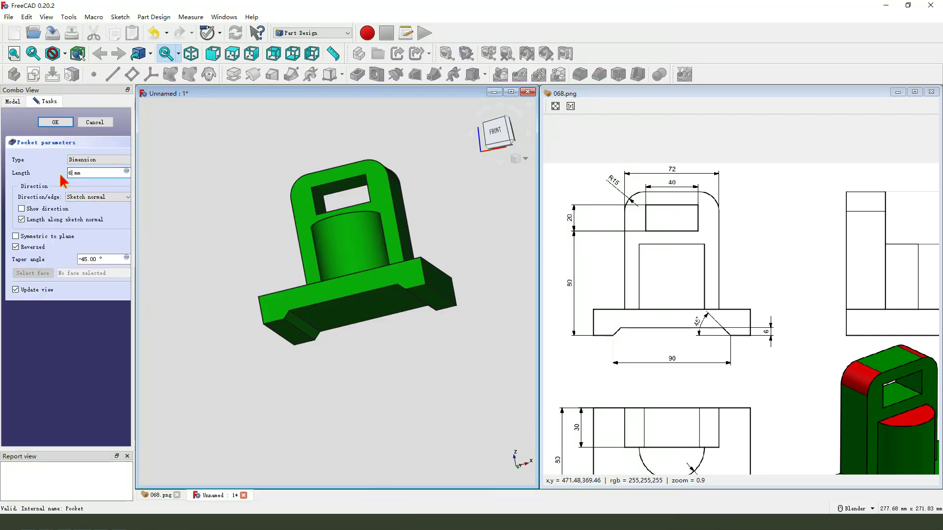
click(55, 121)
scroll(347, 328, down, 1)
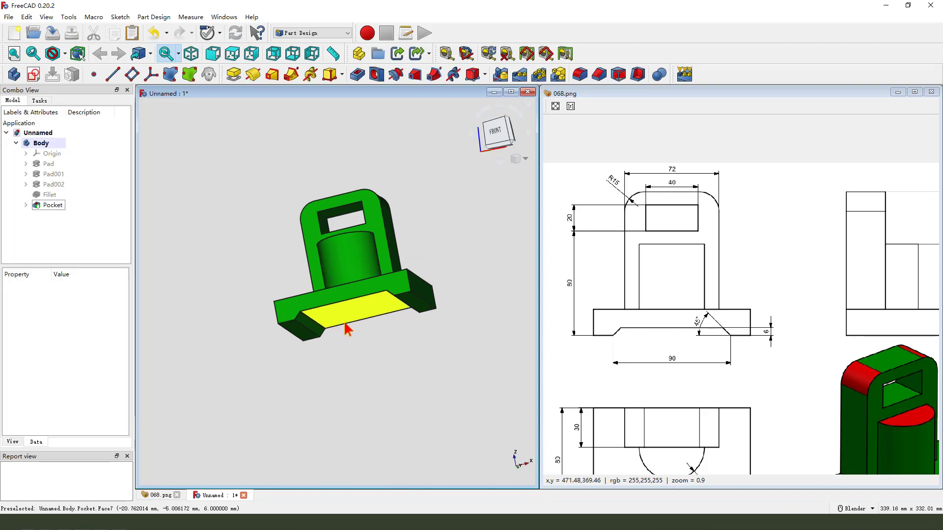
middle_drag(347, 328, 435, 196)
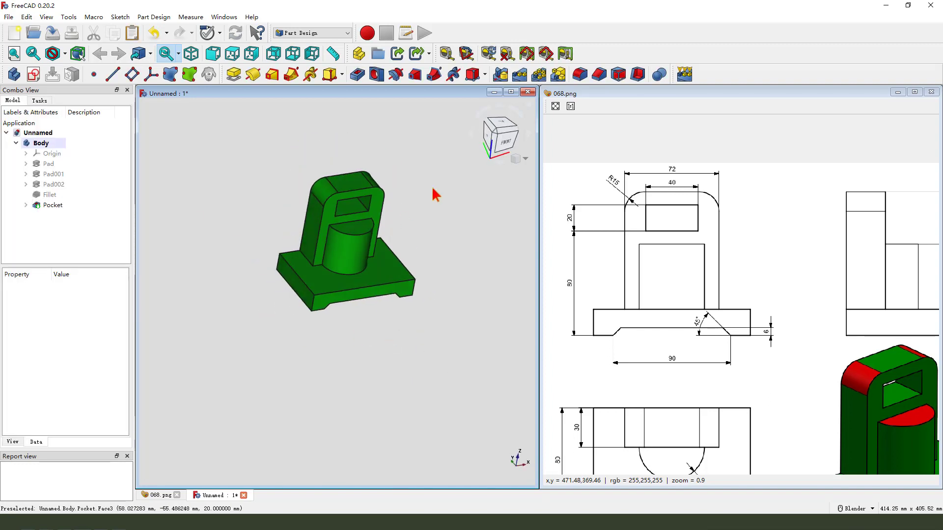
Step: Maximize the model view and color the upright plate's two fillet faces and the boss's top face red
click(510, 92)
scroll(631, 202, up, 2)
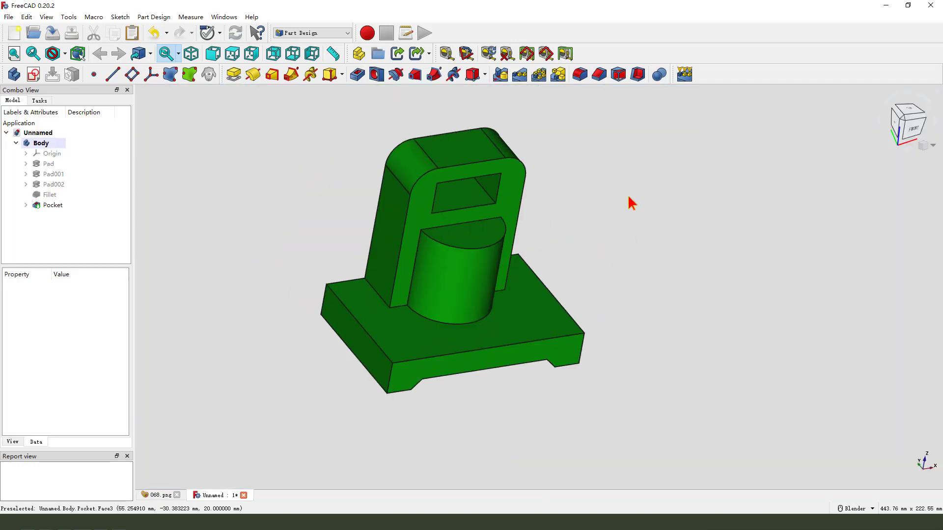
right_click(45, 204)
key(Escape)
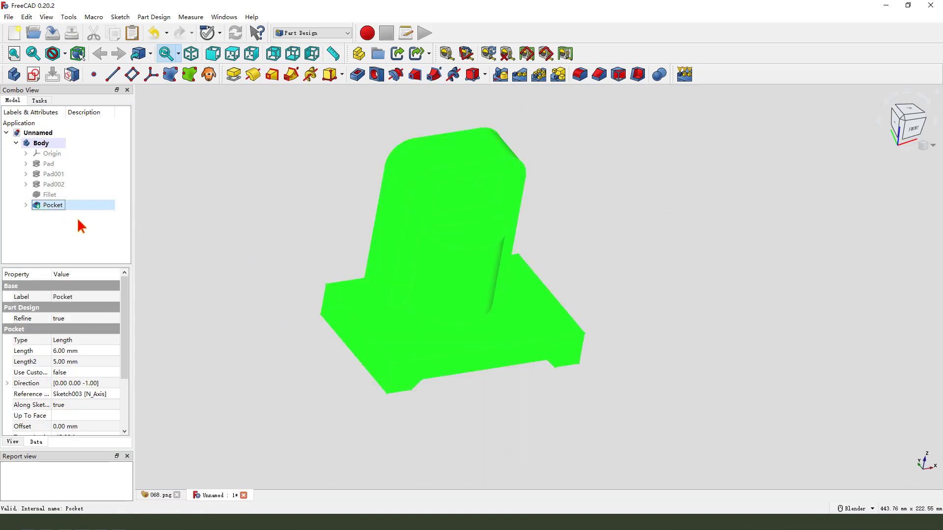
click(421, 159)
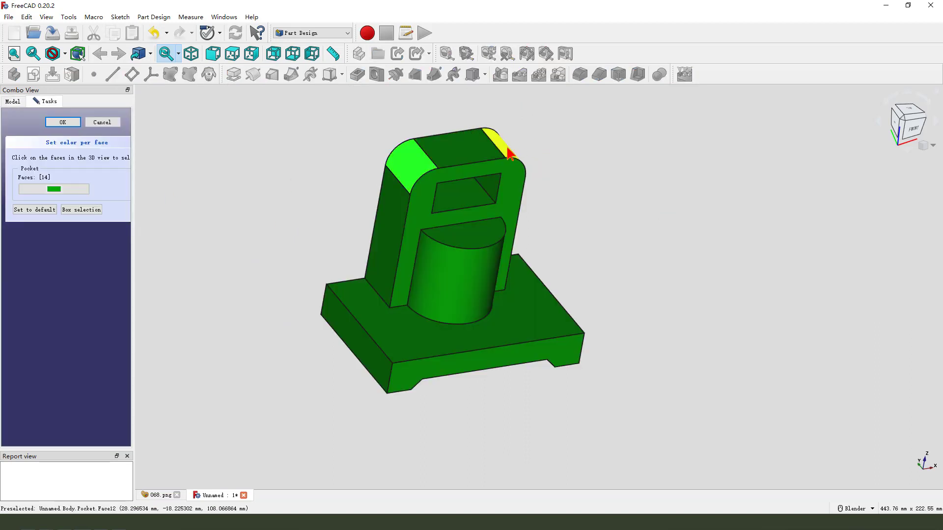
click(509, 153)
click(486, 244)
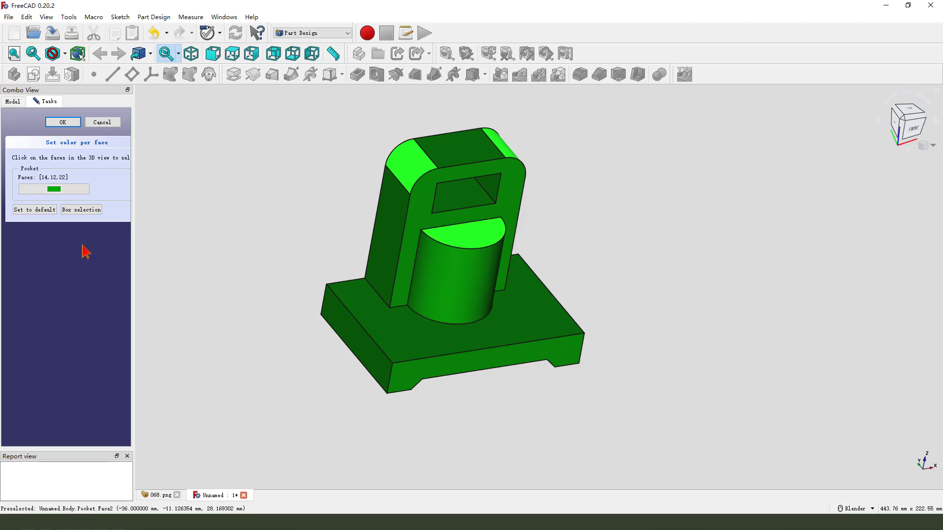
click(56, 190)
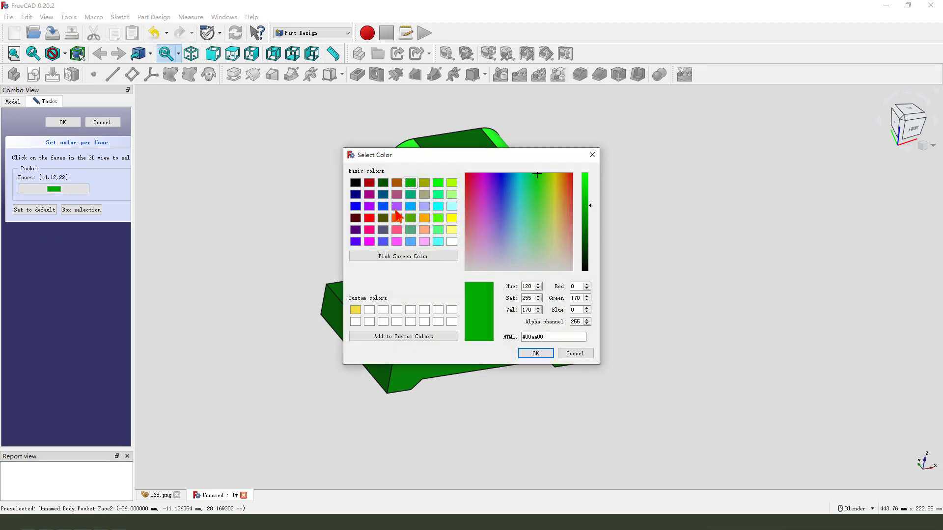
click(369, 219)
click(536, 353)
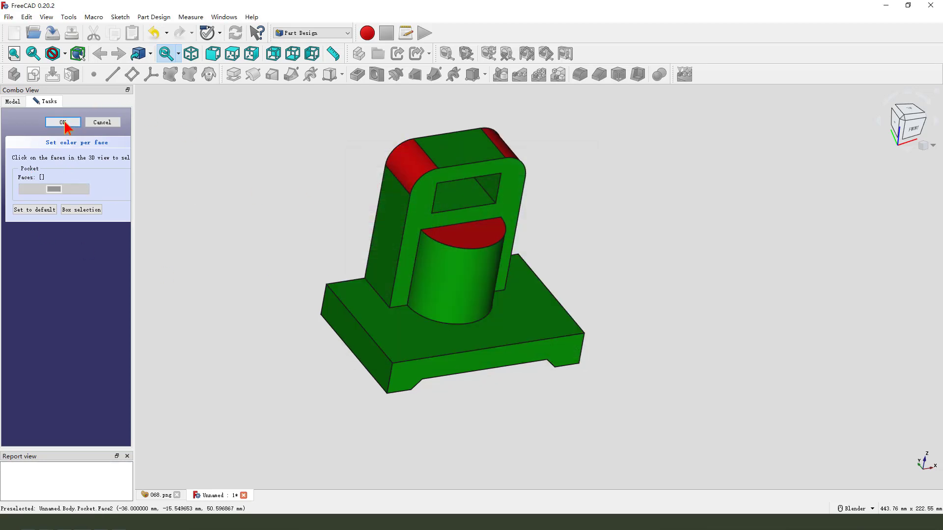
click(63, 123)
middle_drag(311, 300, 480, 350)
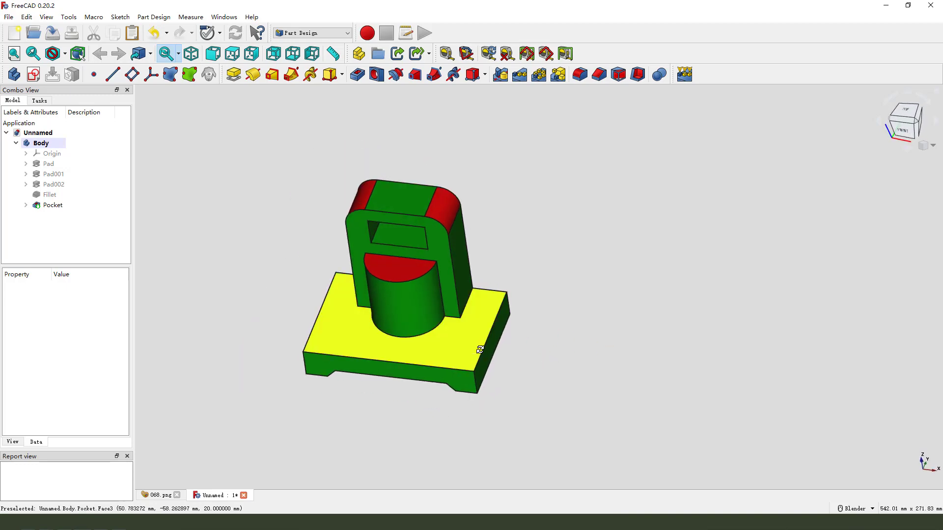